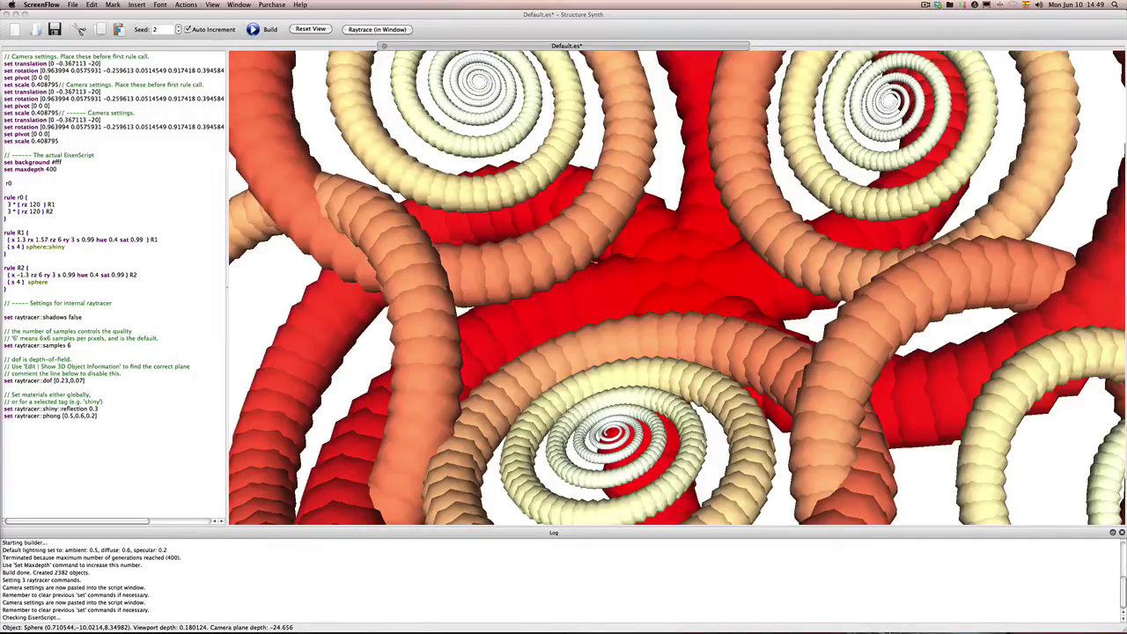
Step: Review the exporter download section of the Structure Synth to Luxrender tutorial in Firefox and return to Structure Synth
{"action": "left_click_drag", "start_coordinate": [0, 95], "coordinate": [593, 52]}
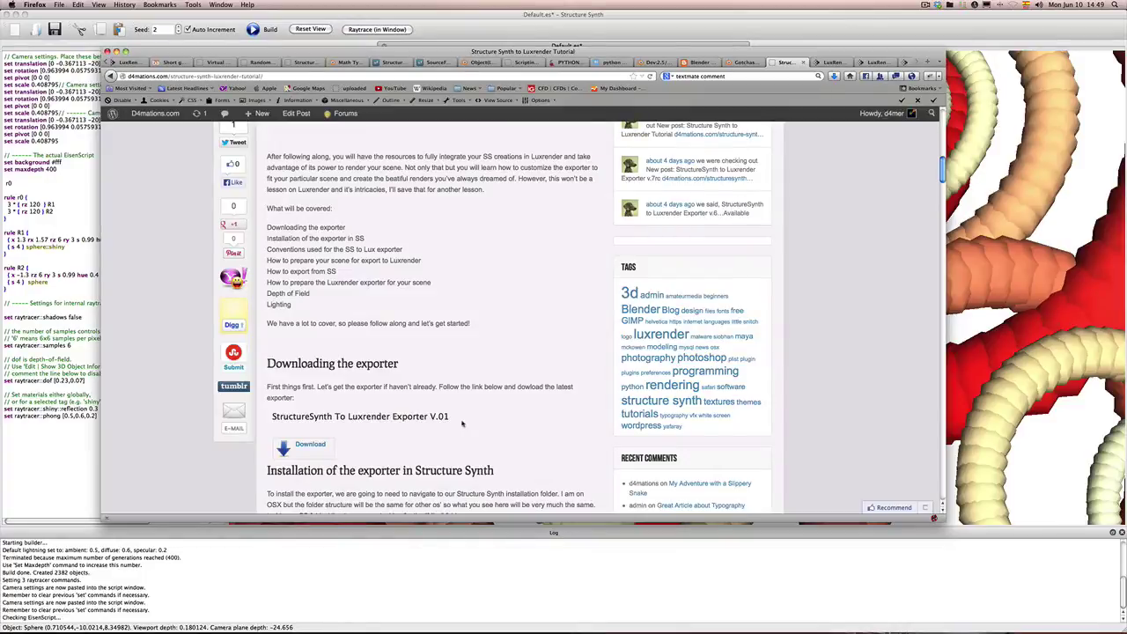
{"action": "scroll", "coordinate": [461, 424], "scroll_direction": "down", "scroll_amount": 3}
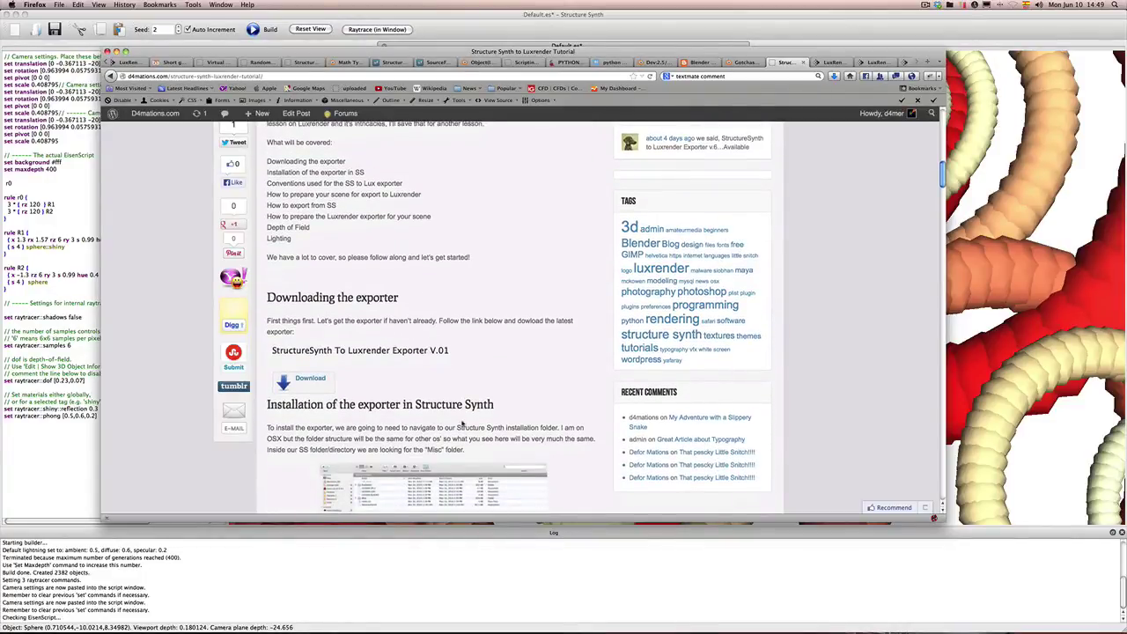
{"action": "scroll", "coordinate": [461, 424], "scroll_direction": "down", "scroll_amount": 6}
{"action": "scroll", "coordinate": [462, 424], "scroll_direction": "up", "scroll_amount": 8}
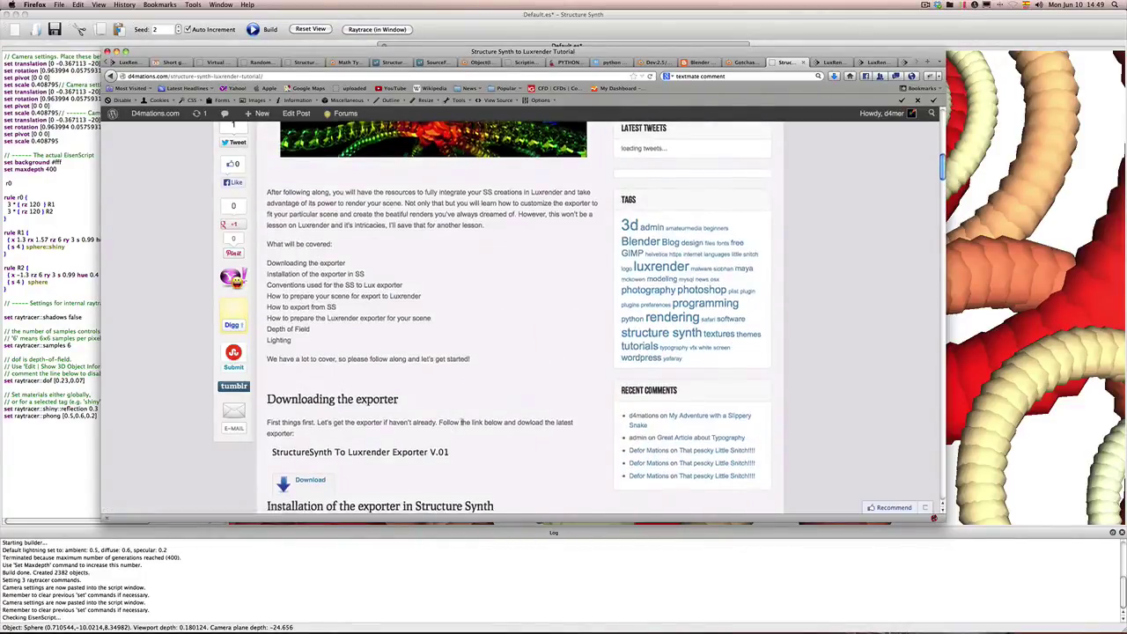
{"action": "scroll", "coordinate": [461, 422], "scroll_direction": "down", "scroll_amount": 1}
{"action": "left_click_drag", "start_coordinate": [463, 53], "coordinate": [0, 100]}
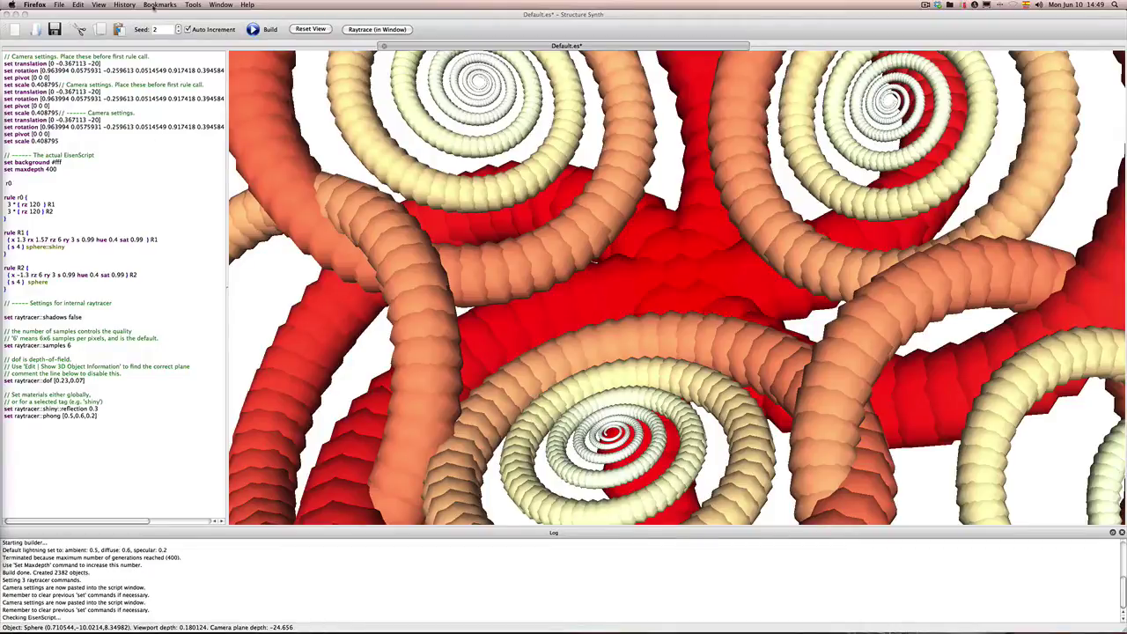
{"action": "left_click", "coordinate": [152, 16]}
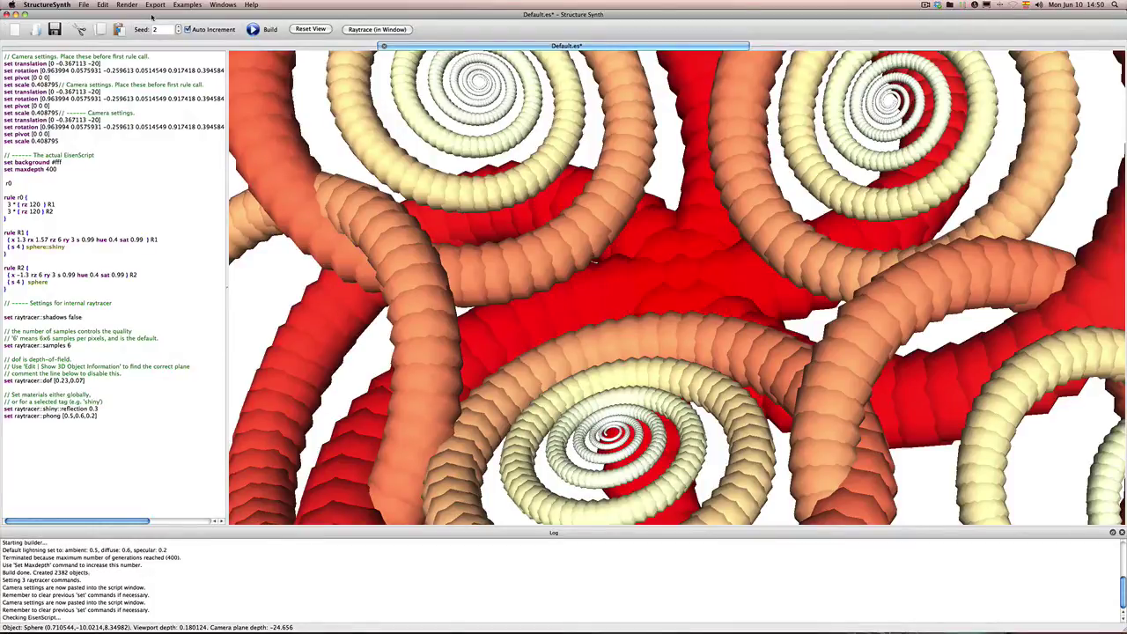
Step: Switch to Finder and examine the Misc folder of the Structure_Synth_1.5.0 installation, including its .svn subfolder
{"action": "mouse_move", "coordinate": [656, 629]}
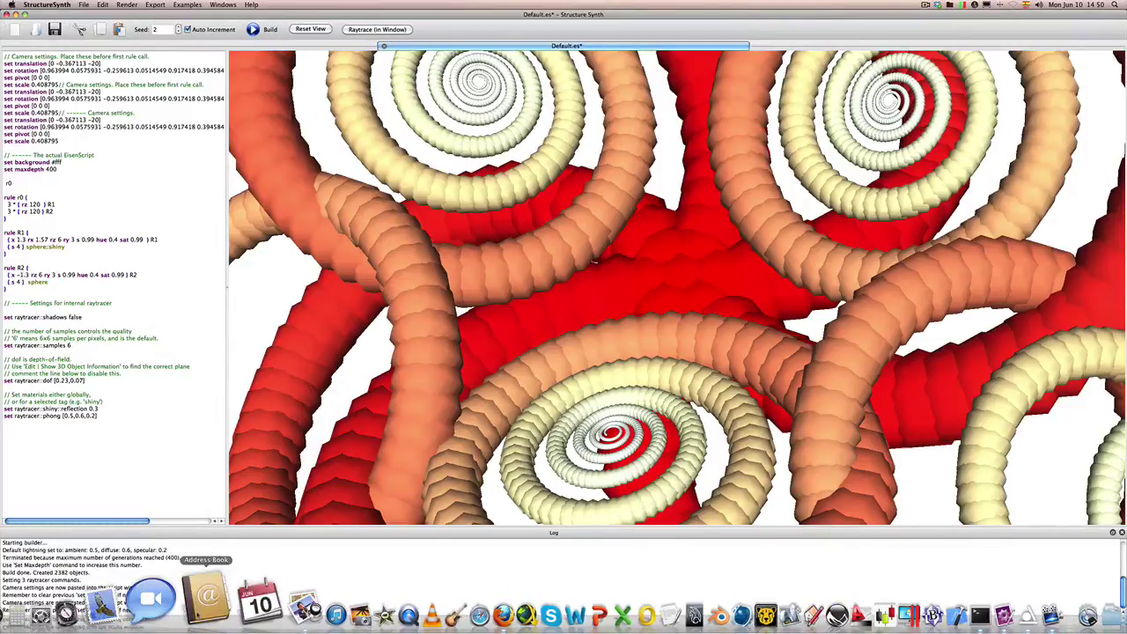
{"action": "left_click", "coordinate": [18, 600]}
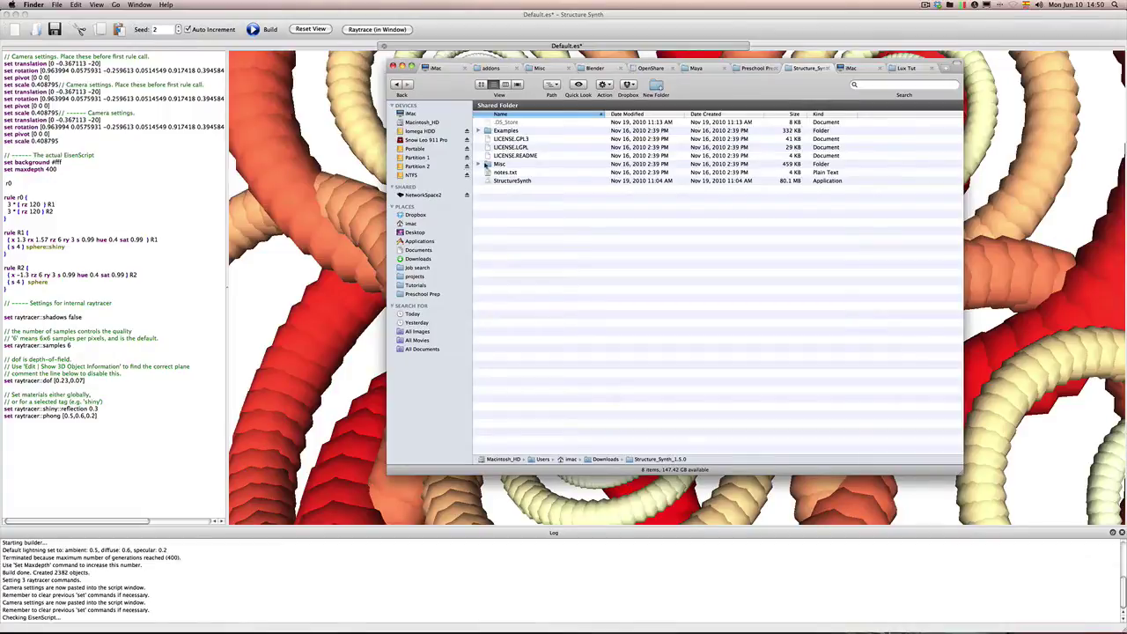
{"action": "double_click", "coordinate": [485, 164]}
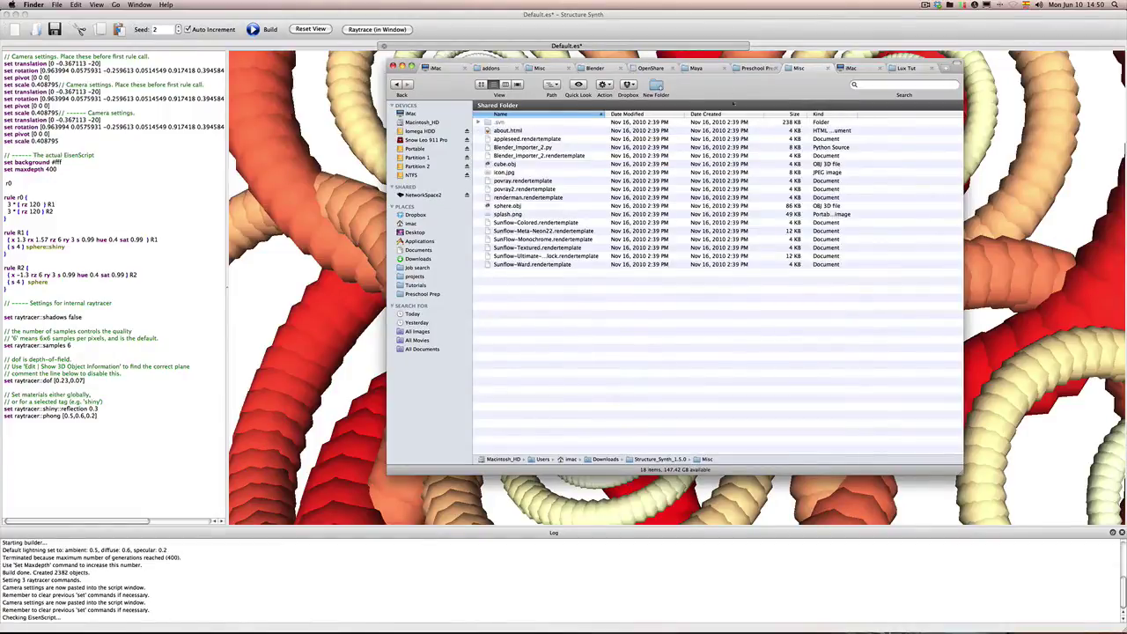
{"action": "left_click_drag", "start_coordinate": [726, 85], "coordinate": [631, 86]}
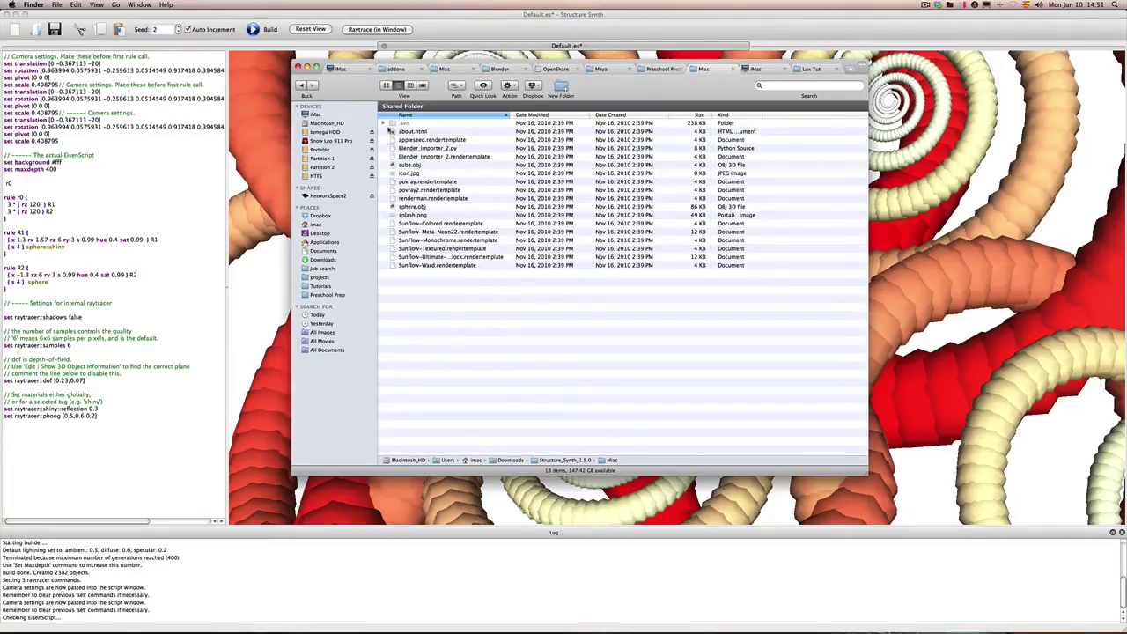
{"action": "left_click", "coordinate": [383, 123]}
{"action": "left_click", "coordinate": [384, 124]}
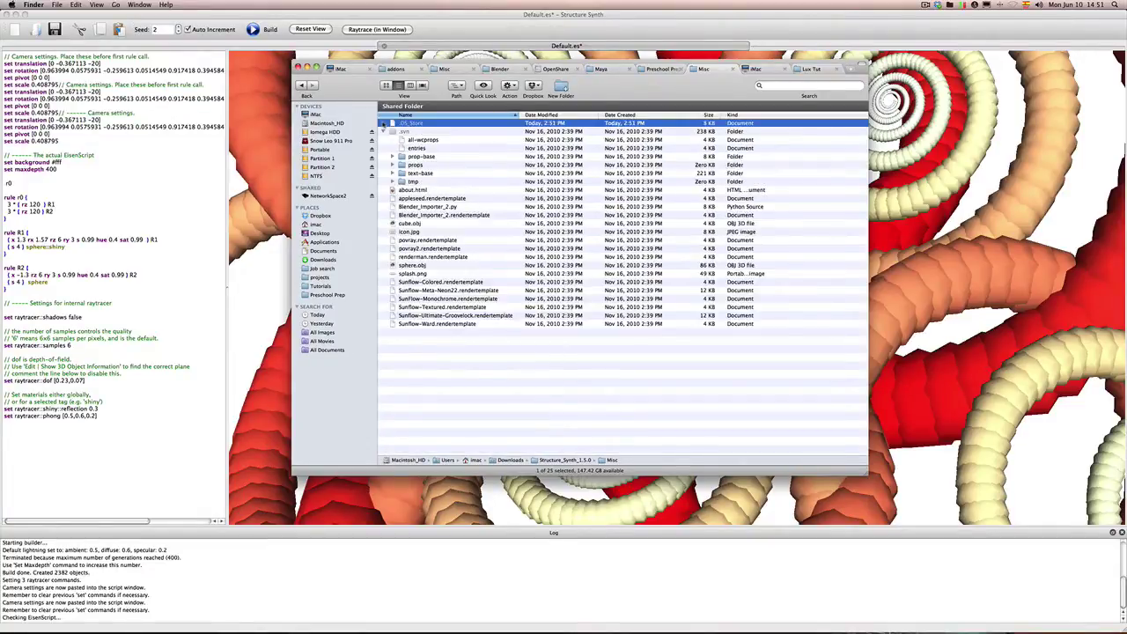
{"action": "left_click", "coordinate": [383, 131]}
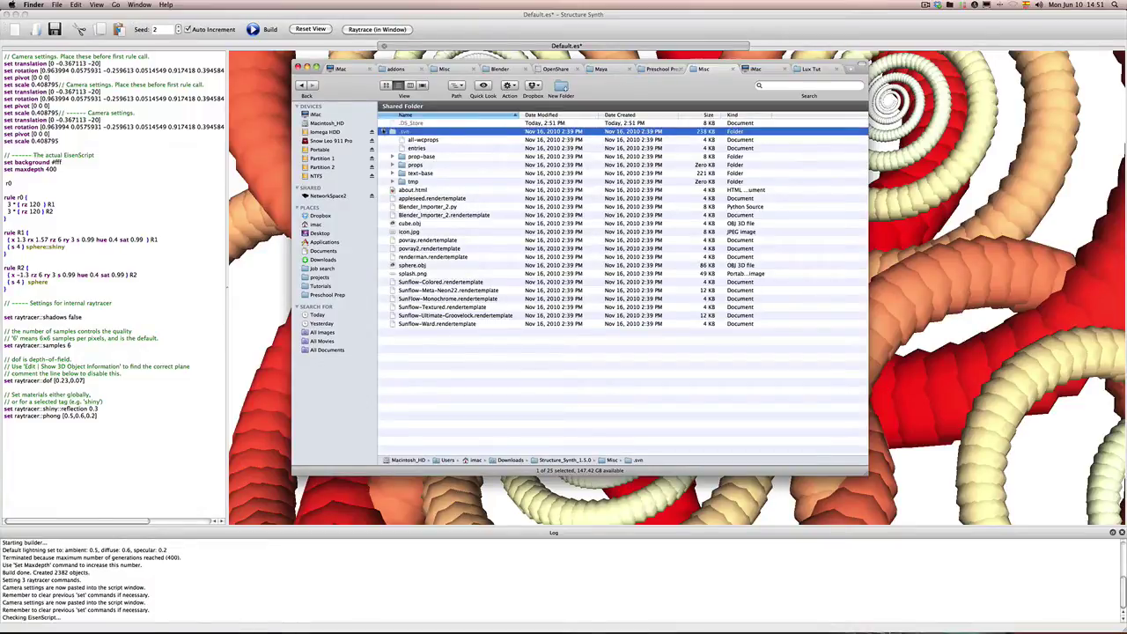
{"action": "left_click", "coordinate": [383, 131]}
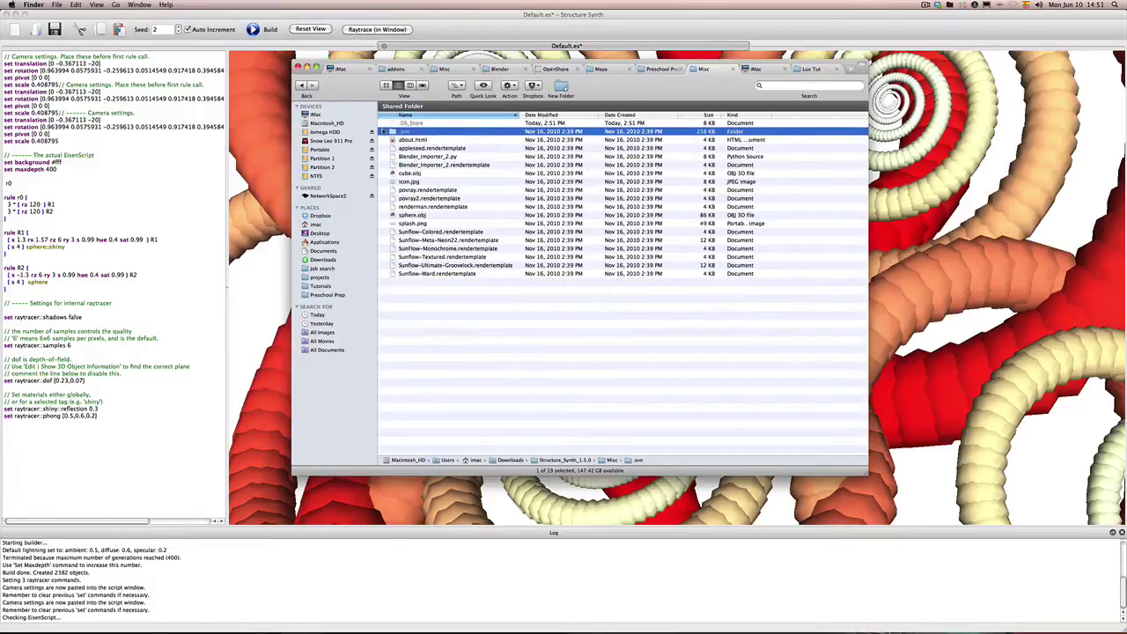
Step: Return to Structure Synth and examine the output file path in the Template Export settings, leaving without exporting
{"action": "left_click", "coordinate": [416, 16]}
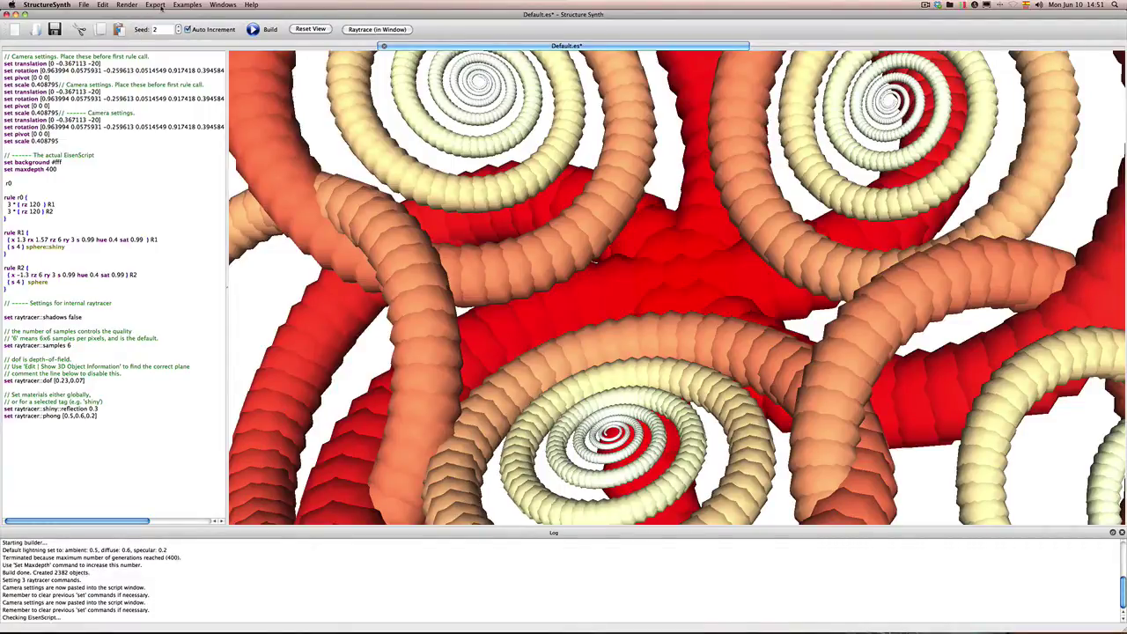
{"action": "left_click", "coordinate": [157, 5]}
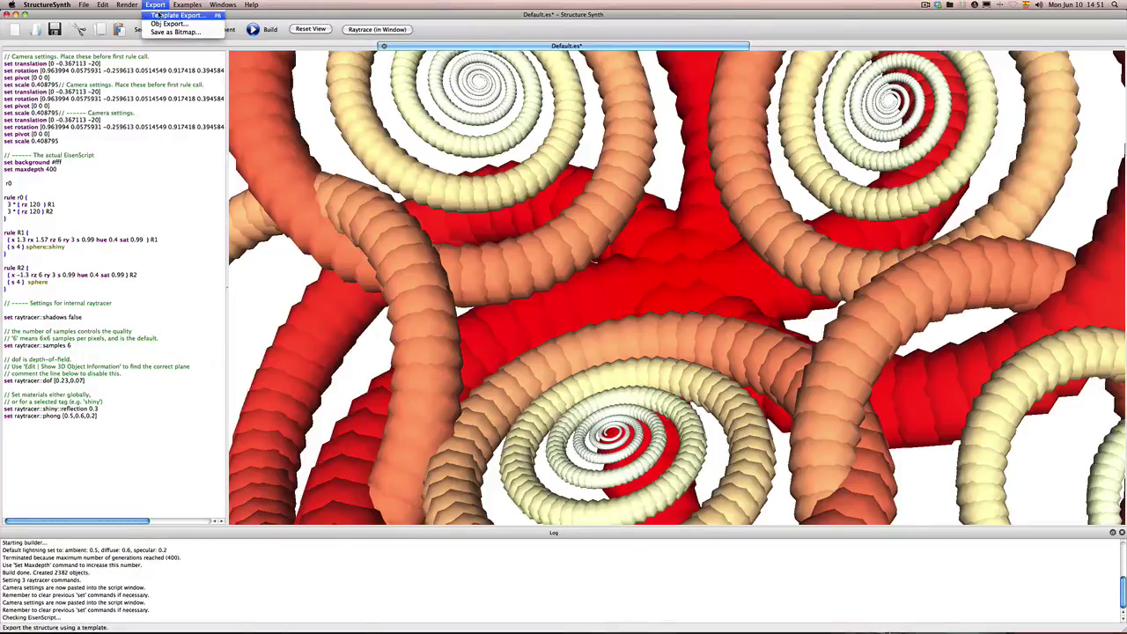
{"action": "left_click", "coordinate": [155, 16]}
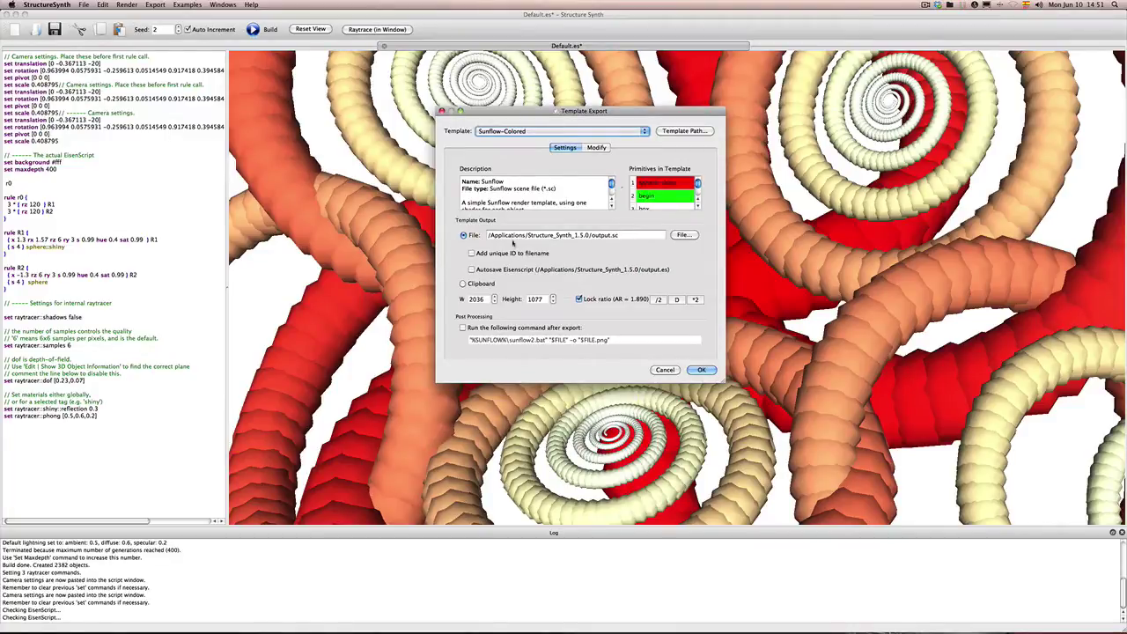
{"action": "left_click_drag", "start_coordinate": [487, 235], "coordinate": [630, 235]}
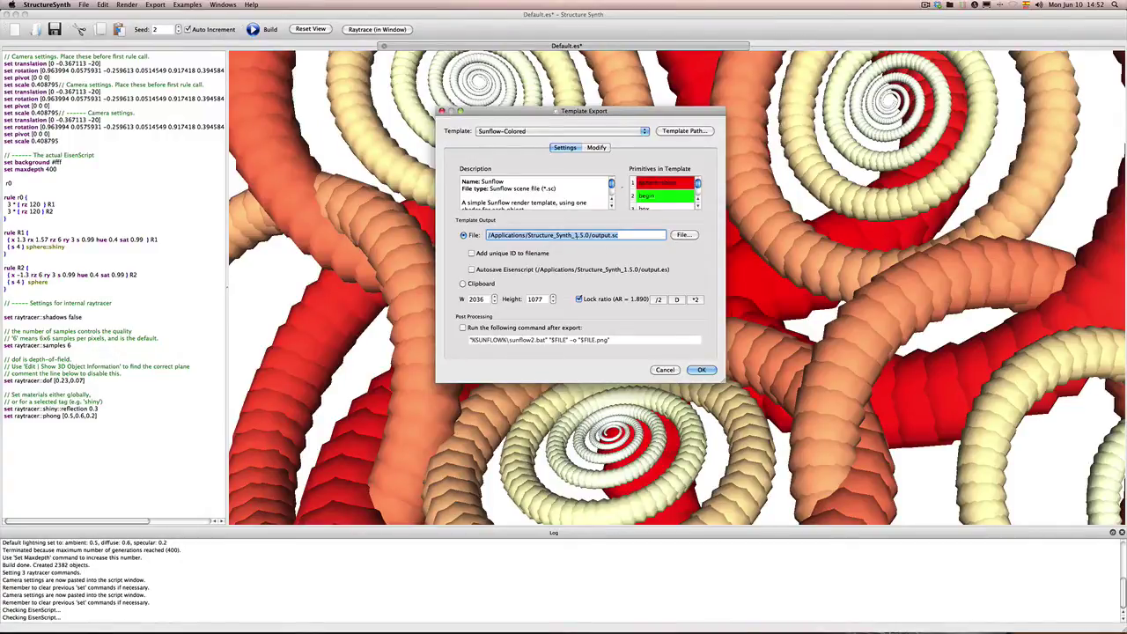
{"action": "left_click", "coordinate": [665, 370]}
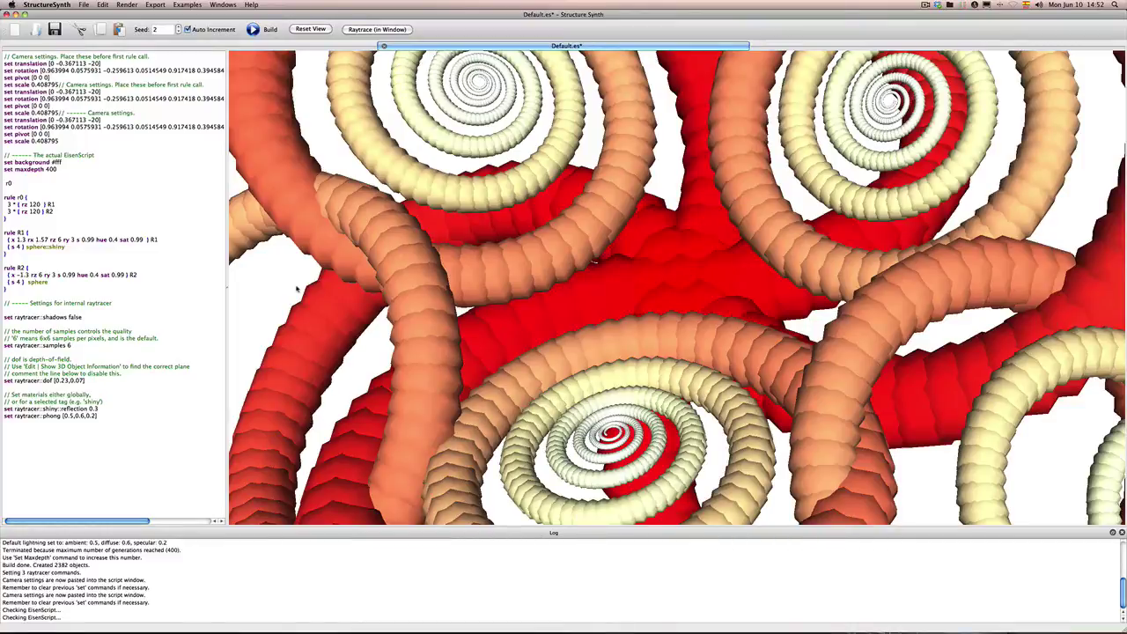
Step: Change the sphere primitive in rule R1 of the script to sphere::glossy
{"action": "left_click", "coordinate": [70, 251]}
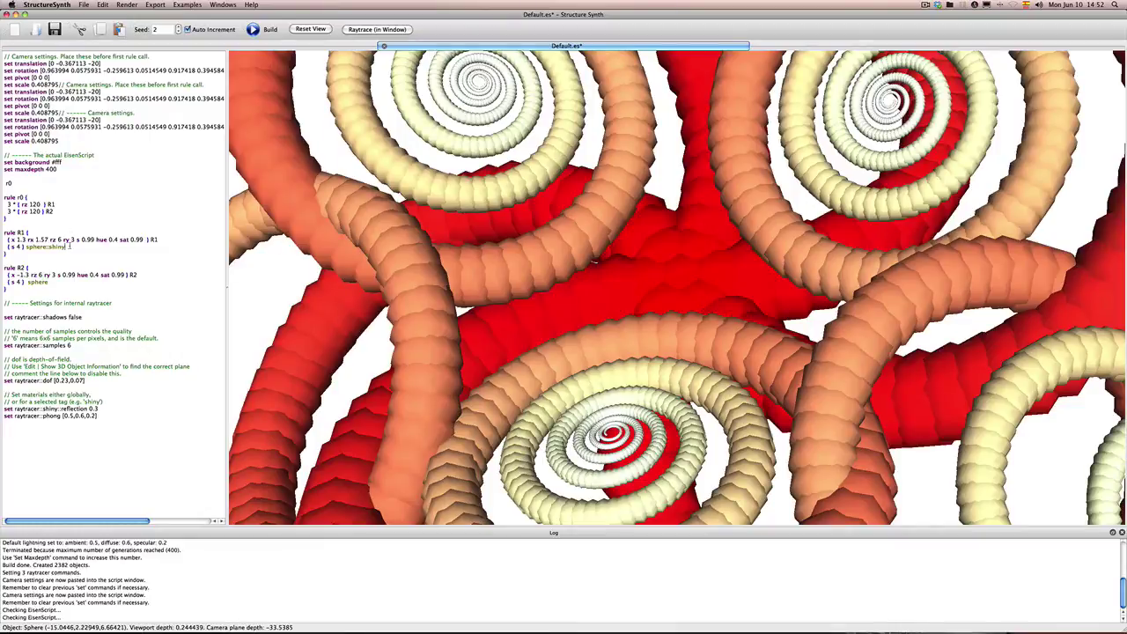
{"action": "left_click_drag", "start_coordinate": [69, 247], "coordinate": [25, 247]}
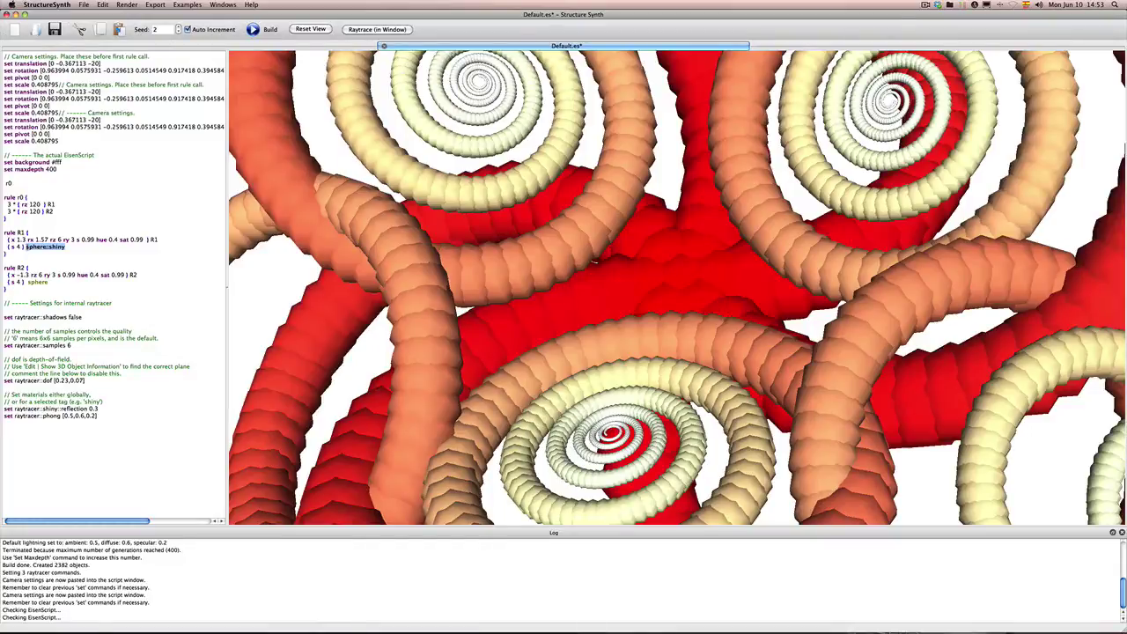
{"action": "left_click", "coordinate": [75, 247]}
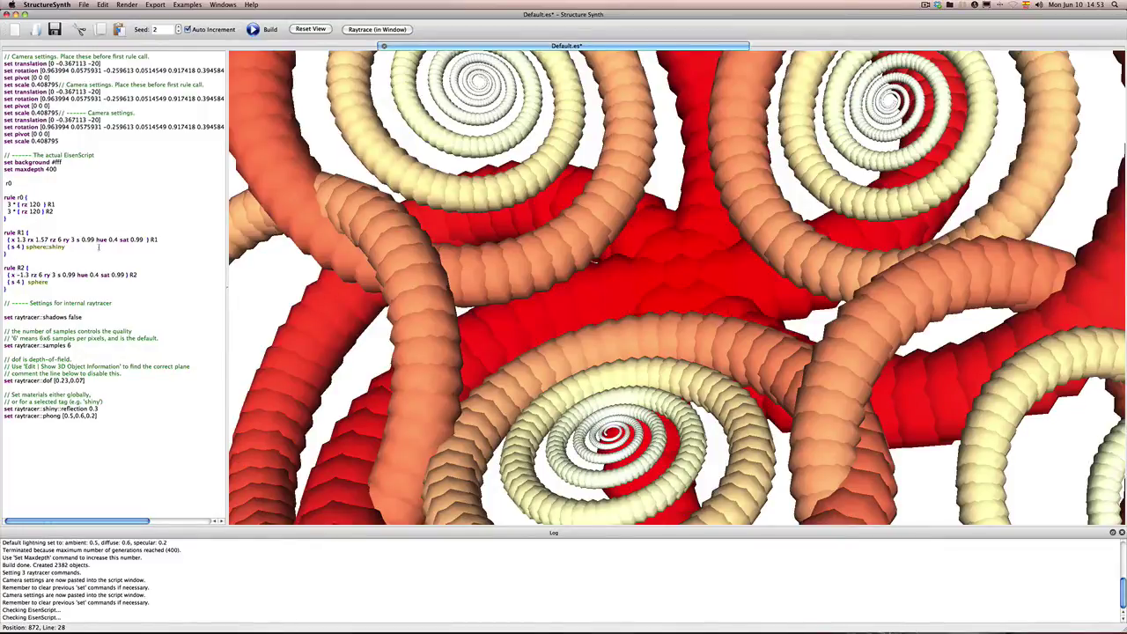
{"action": "key", "text": "BackSpace"}
{"action": "key", "text": "BackSpace"}
{"action": "key", "text": "BackSpace"}
{"action": "key", "text": "BackSpace"}
{"action": "type", "text": "glossy"}
Step: Switch to Firefox and examine the tutorial's supported Lux materials and its naming conventions for box, sphere and grid primitives
{"action": "key", "text": "super+Tab"}
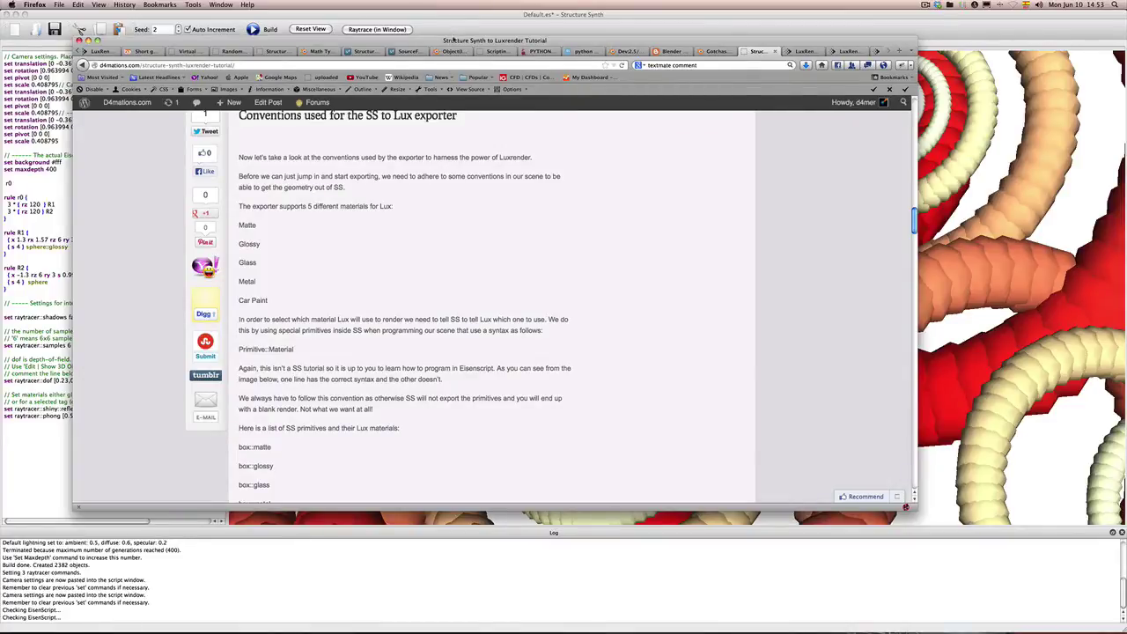
{"action": "left_click_drag", "start_coordinate": [454, 40], "coordinate": [528, 33]}
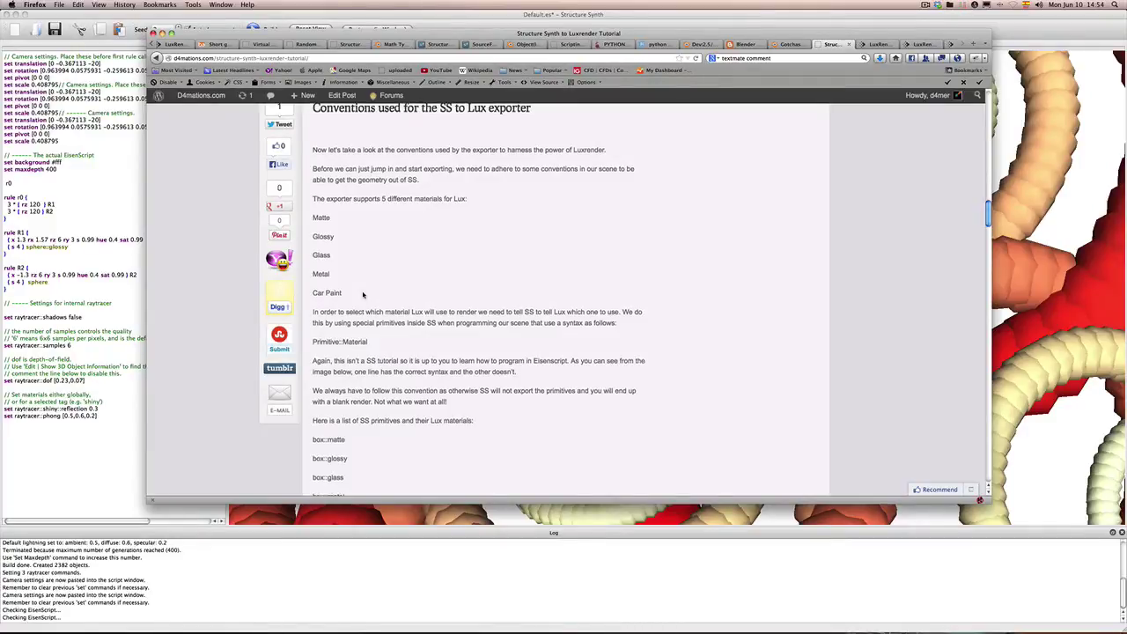
{"action": "scroll", "coordinate": [361, 296], "scroll_direction": "down", "scroll_amount": 2}
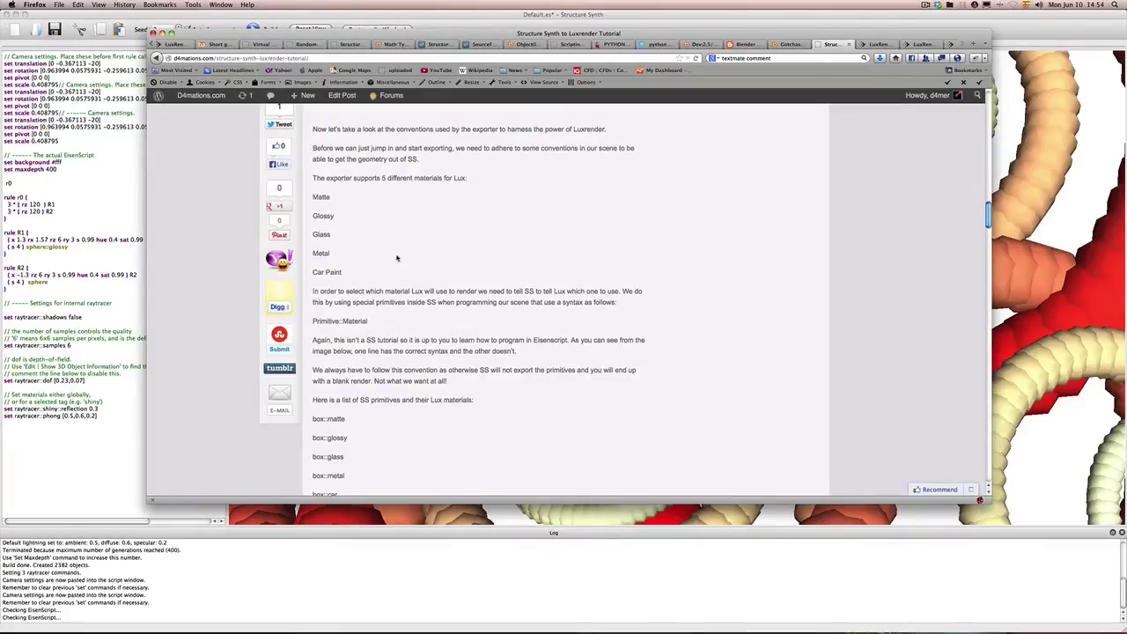
{"action": "scroll", "coordinate": [403, 308], "scroll_direction": "down", "scroll_amount": 1}
{"action": "scroll", "coordinate": [403, 309], "scroll_direction": "down", "scroll_amount": 2}
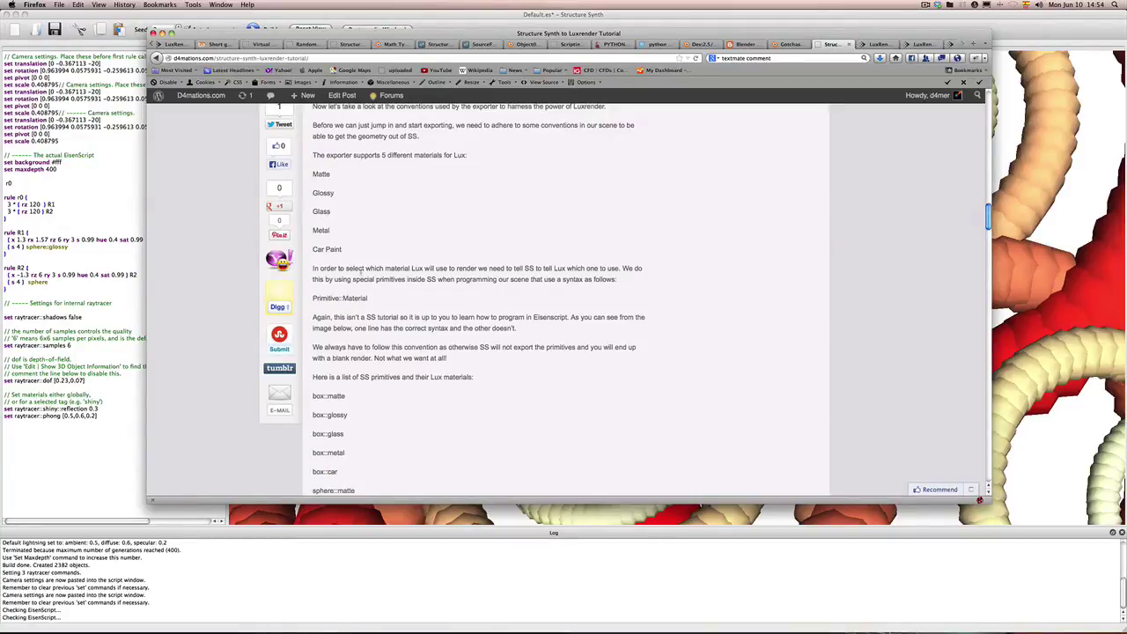
{"action": "scroll", "coordinate": [384, 283], "scroll_direction": "down", "scroll_amount": 2}
{"action": "scroll", "coordinate": [384, 284], "scroll_direction": "down", "scroll_amount": 2}
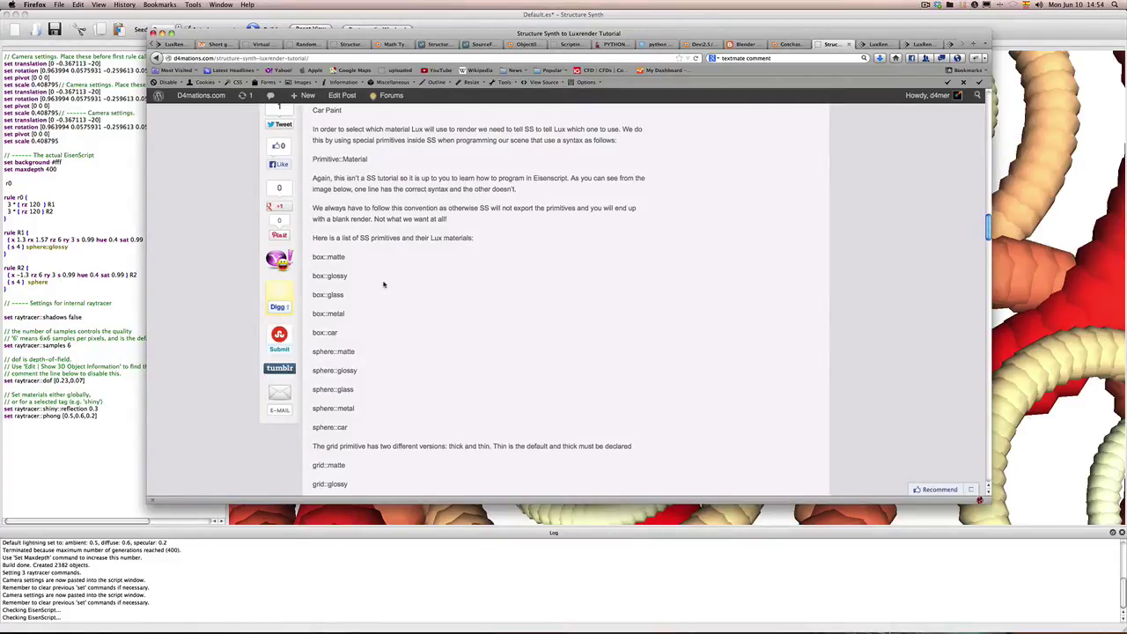
{"action": "scroll", "coordinate": [384, 284], "scroll_direction": "down", "scroll_amount": 2}
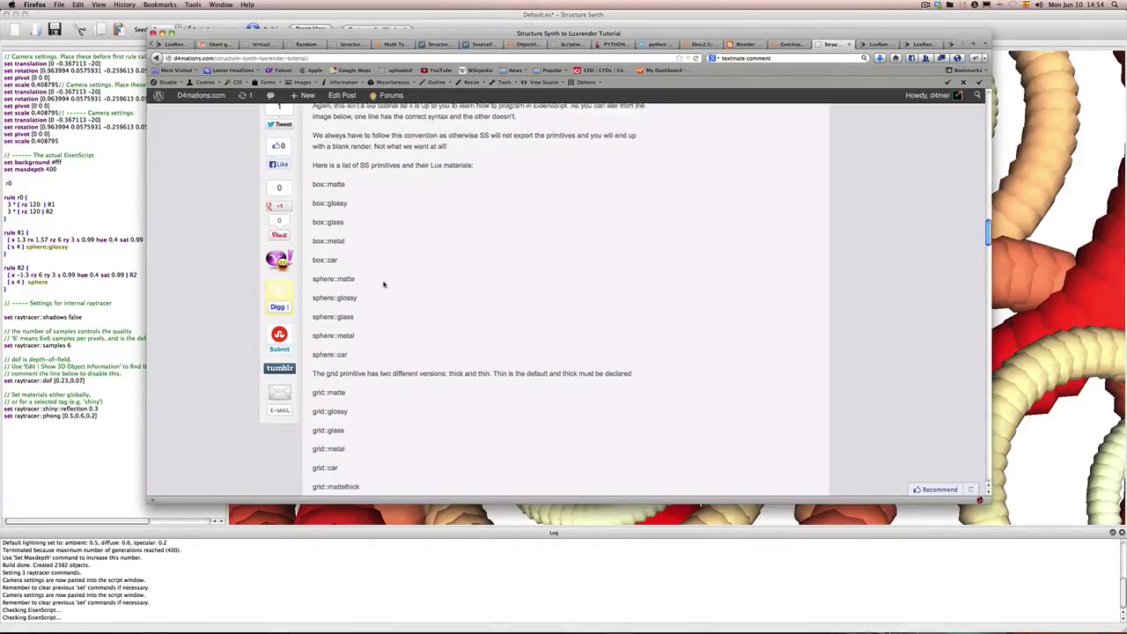
{"action": "scroll", "coordinate": [384, 284], "scroll_direction": "down", "scroll_amount": 1}
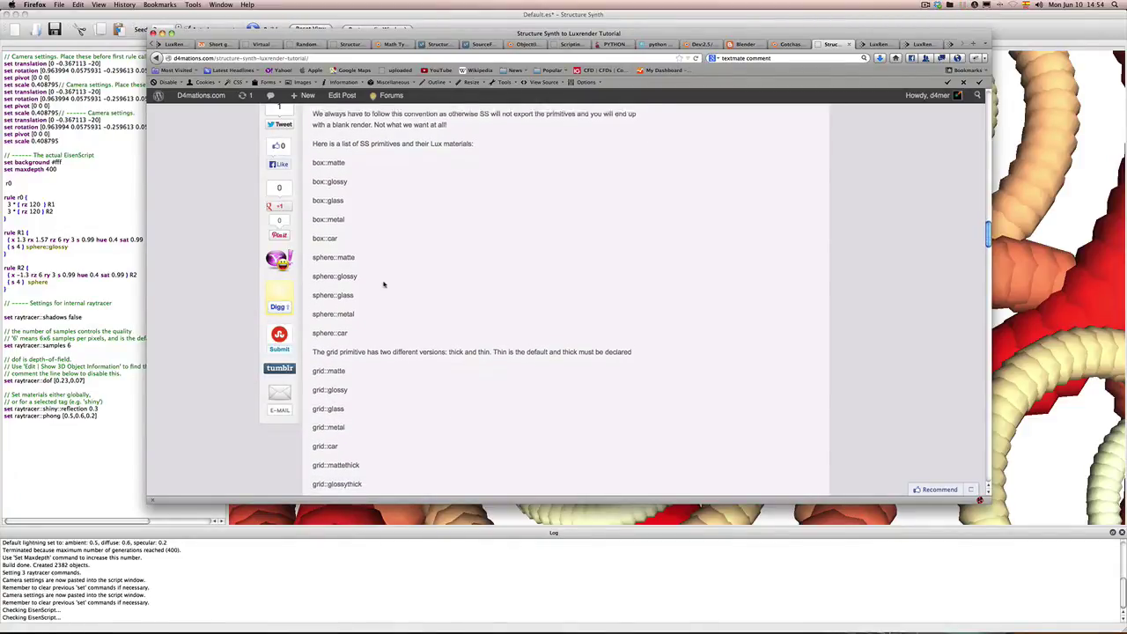
{"action": "scroll", "coordinate": [384, 284], "scroll_direction": "down", "scroll_amount": 2}
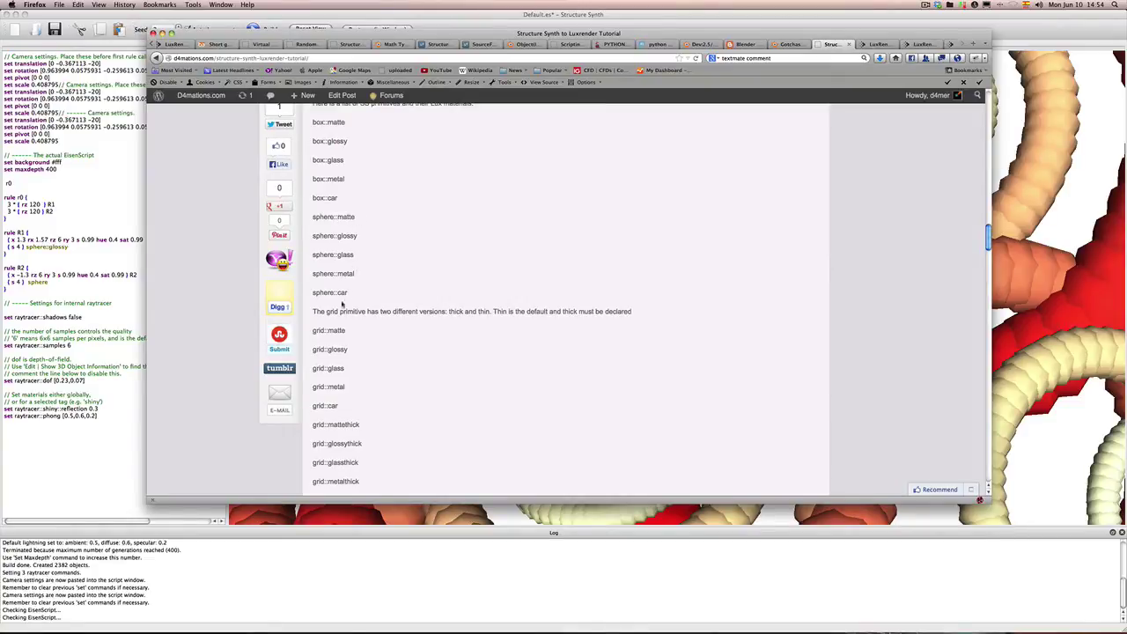
{"action": "scroll", "coordinate": [405, 262], "scroll_direction": "down", "scroll_amount": 3}
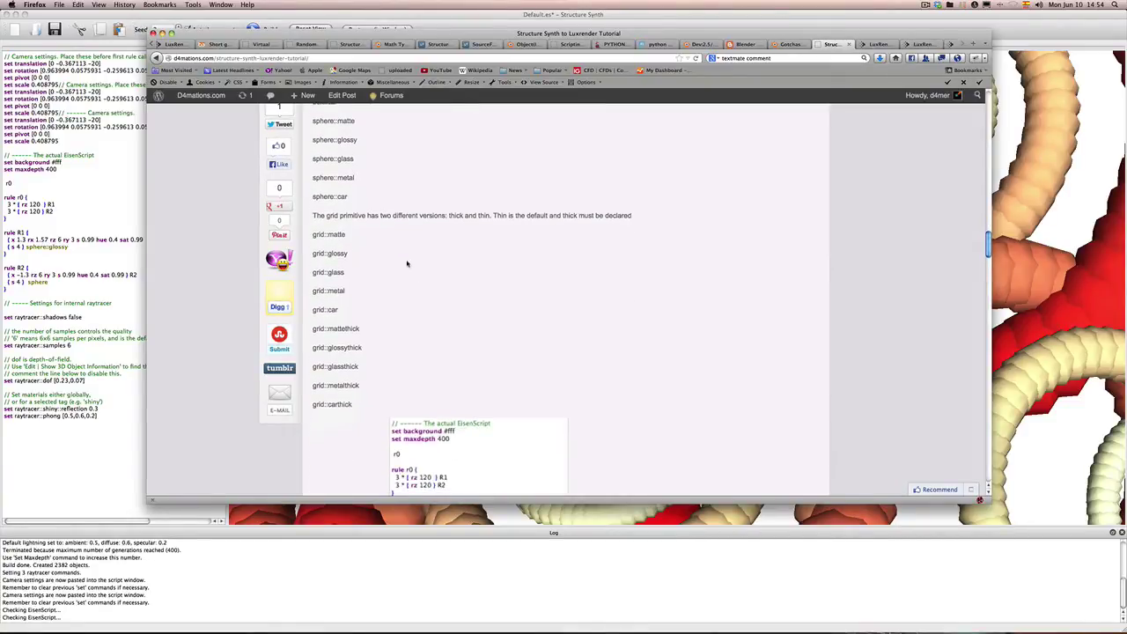
{"action": "scroll", "coordinate": [402, 264], "scroll_direction": "down", "scroll_amount": 1}
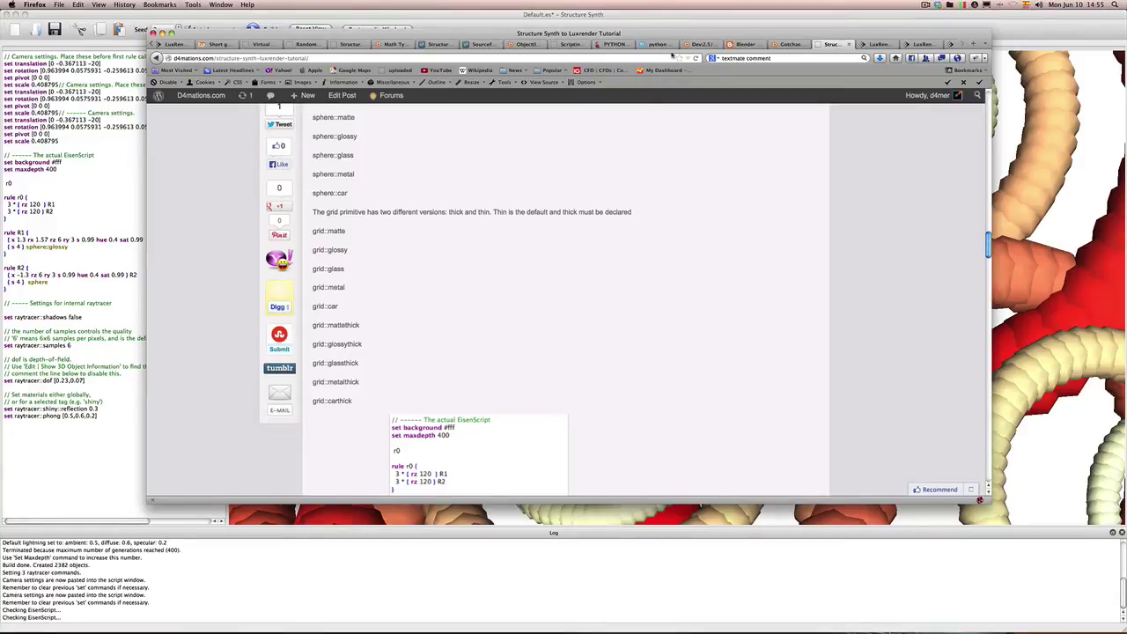
{"action": "left_click_drag", "start_coordinate": [664, 34], "coordinate": [1, 211]}
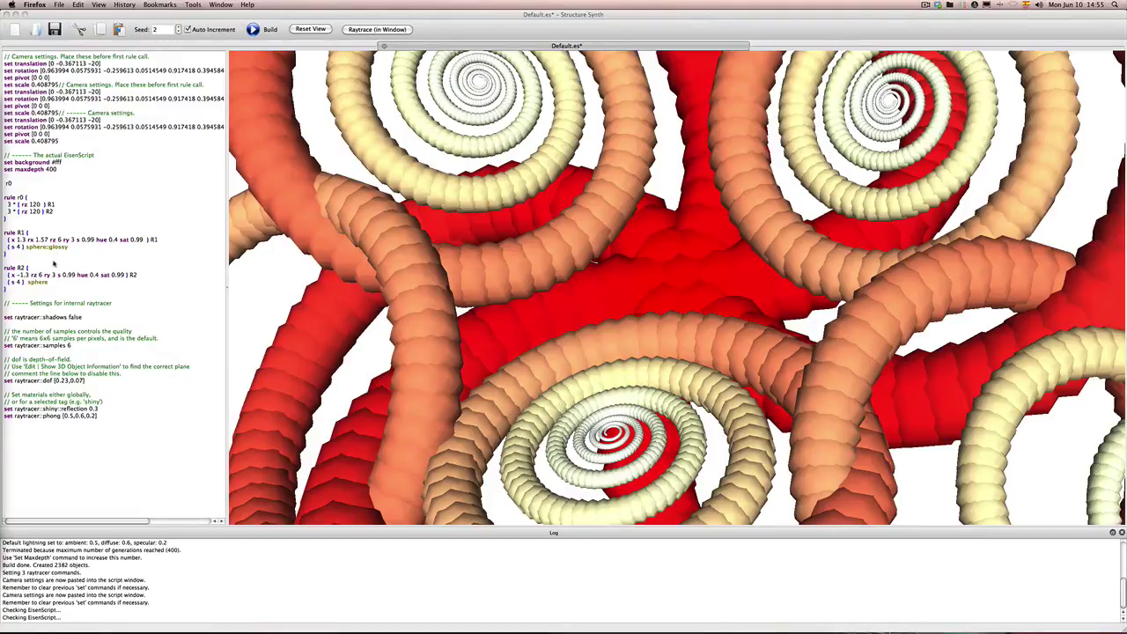
Step: Return to Structure Synth, check the untagged sphere primitive in rule R2, and open the Template Export settings
{"action": "left_click", "coordinate": [133, 285]}
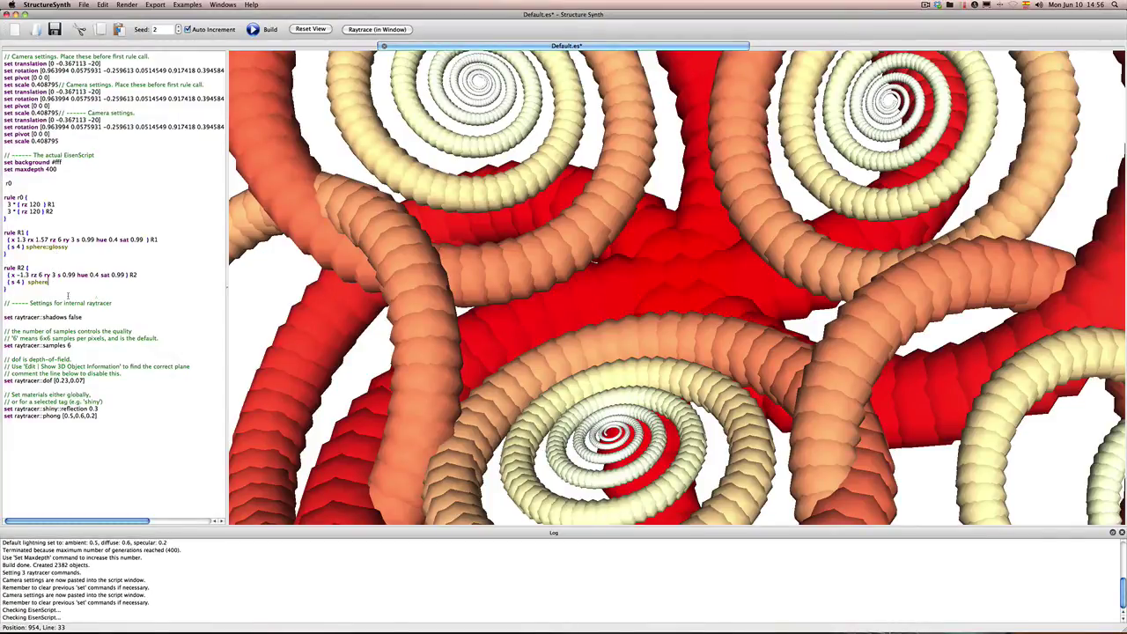
{"action": "double_click", "coordinate": [30, 282]}
{"action": "left_click_drag", "start_coordinate": [30, 282], "coordinate": [47, 283]}
{"action": "left_click", "coordinate": [55, 283]}
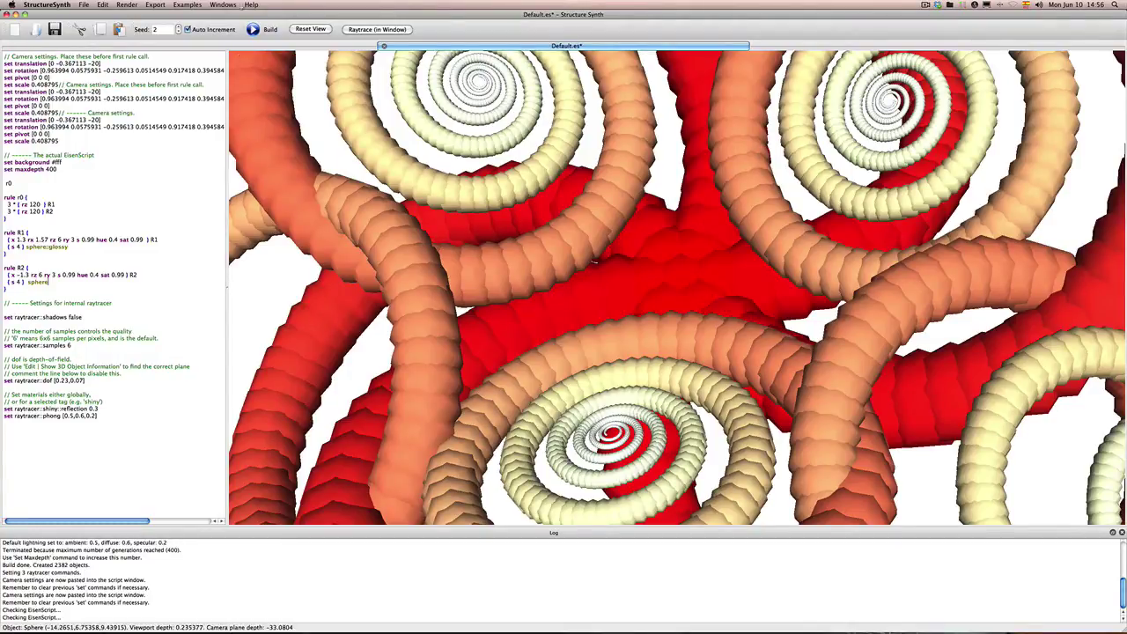
{"action": "left_click", "coordinate": [154, 6]}
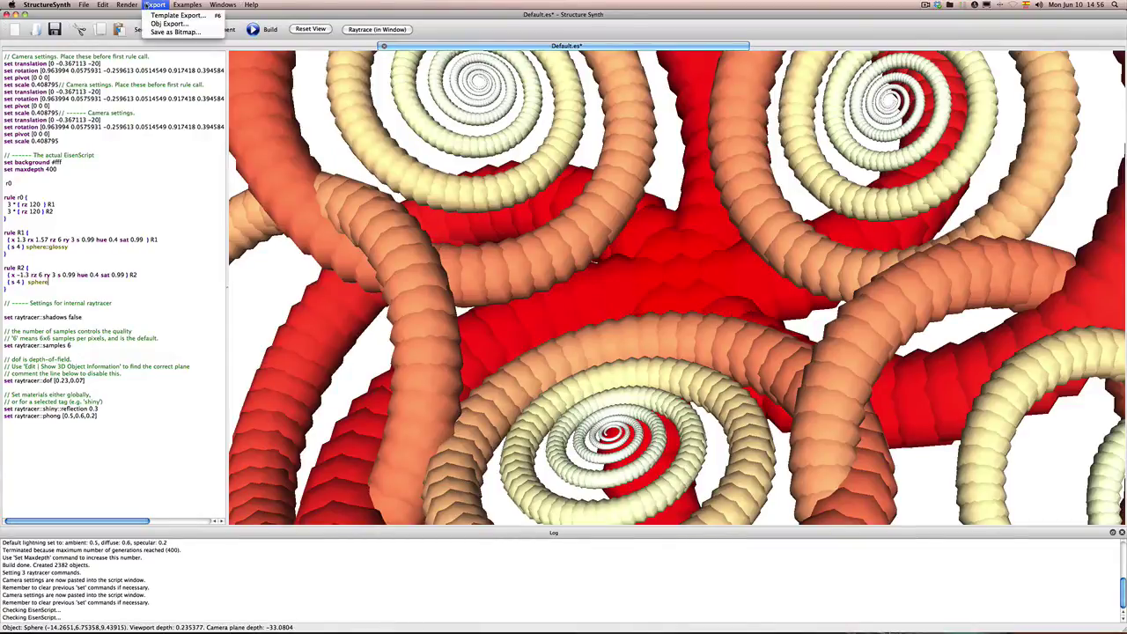
{"action": "left_click", "coordinate": [152, 15]}
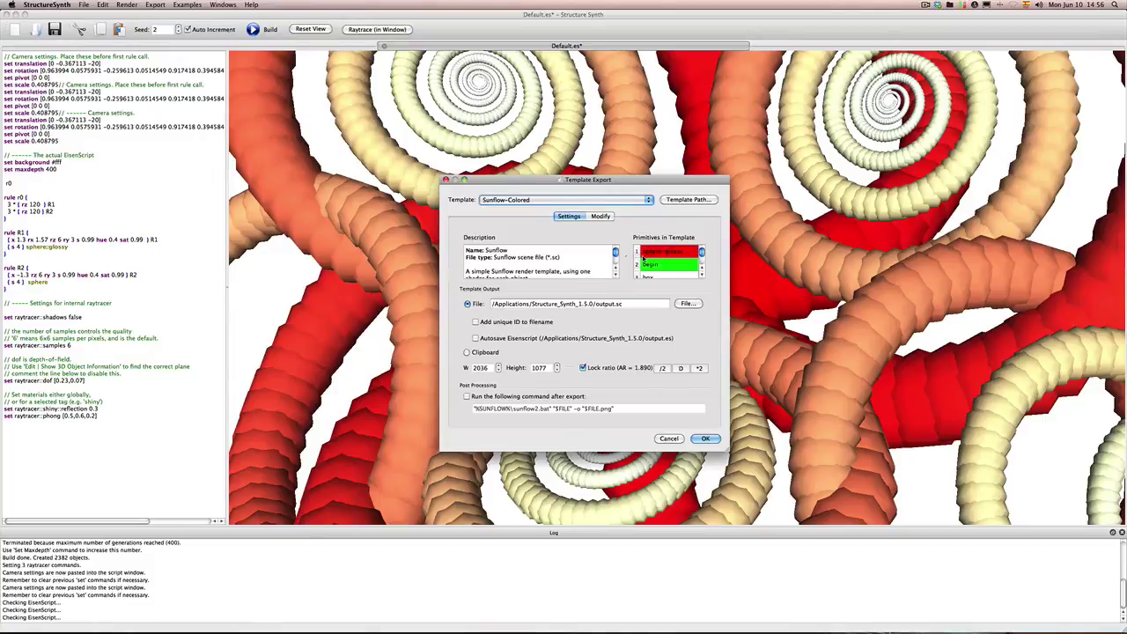
Step: Leave the Template Export settings and change the sphere primitive in rule R2 to sphere::matte
{"action": "left_click", "coordinate": [662, 439]}
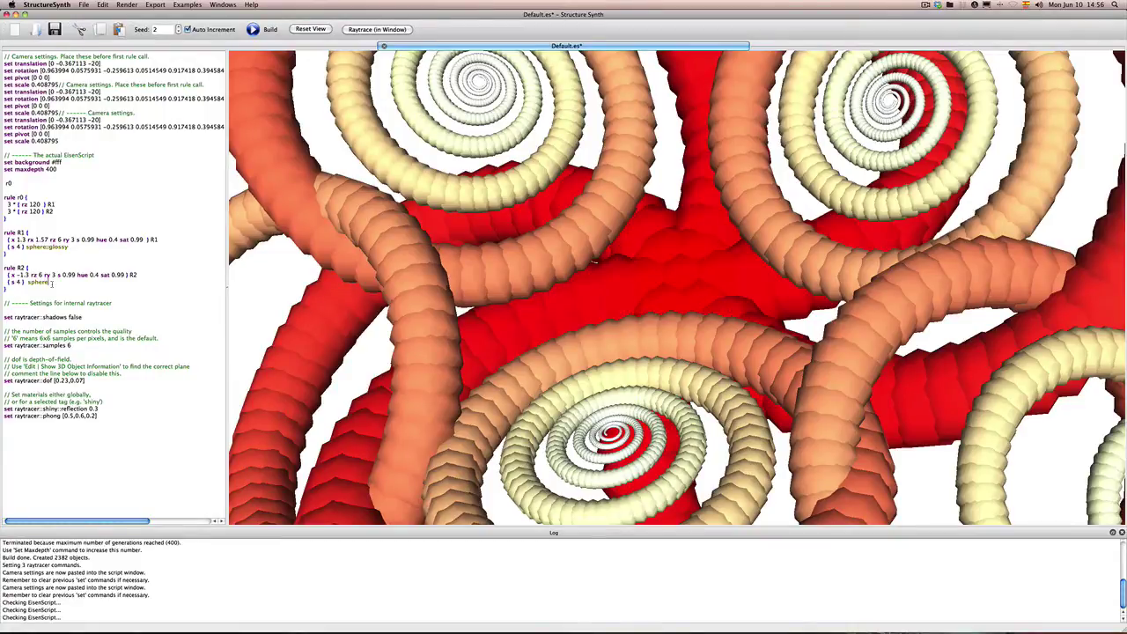
{"action": "type", "text": "::satte"}
Step: Add a brightness factor b 0.7 after sat 0.99 in the recursive transformation of rule R1
{"action": "left_click", "coordinate": [147, 240]}
{"action": "left_click_drag", "start_coordinate": [96, 240], "coordinate": [146, 241]}
{"action": "left_click", "coordinate": [146, 240]}
{"action": "type", "text": "b 0.7"}
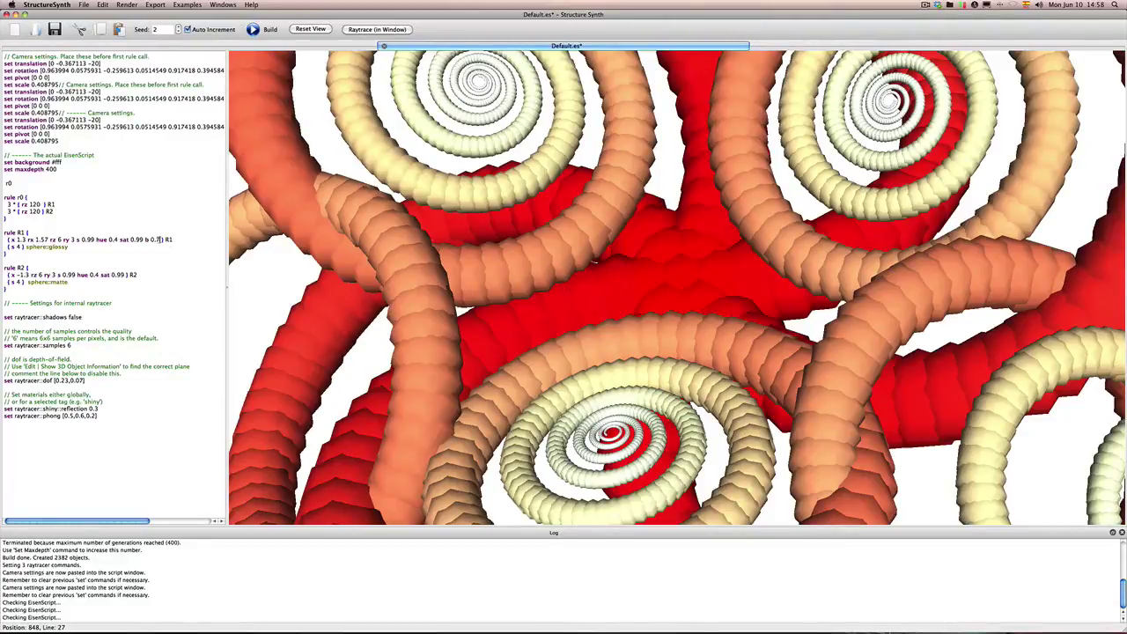
{"action": "left_click_drag", "start_coordinate": [161, 240], "coordinate": [145, 239]}
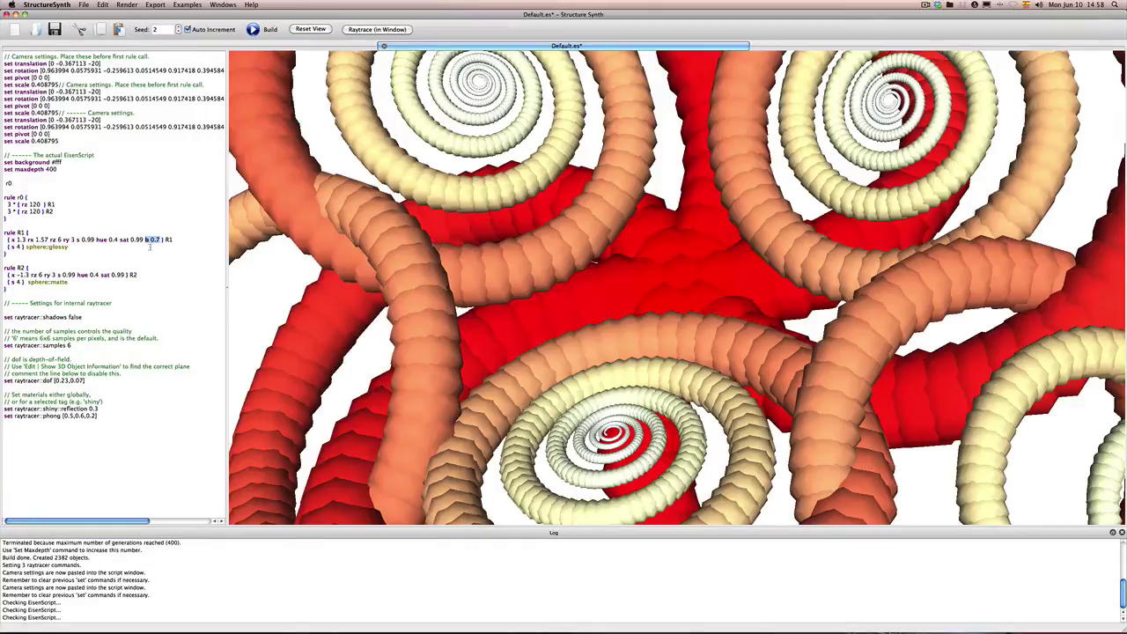
Step: Add b 0.7 after sat 0.99 in the recursive transformation of rule R2 and build the structure
{"action": "left_click_drag", "start_coordinate": [96, 239], "coordinate": [131, 241]}
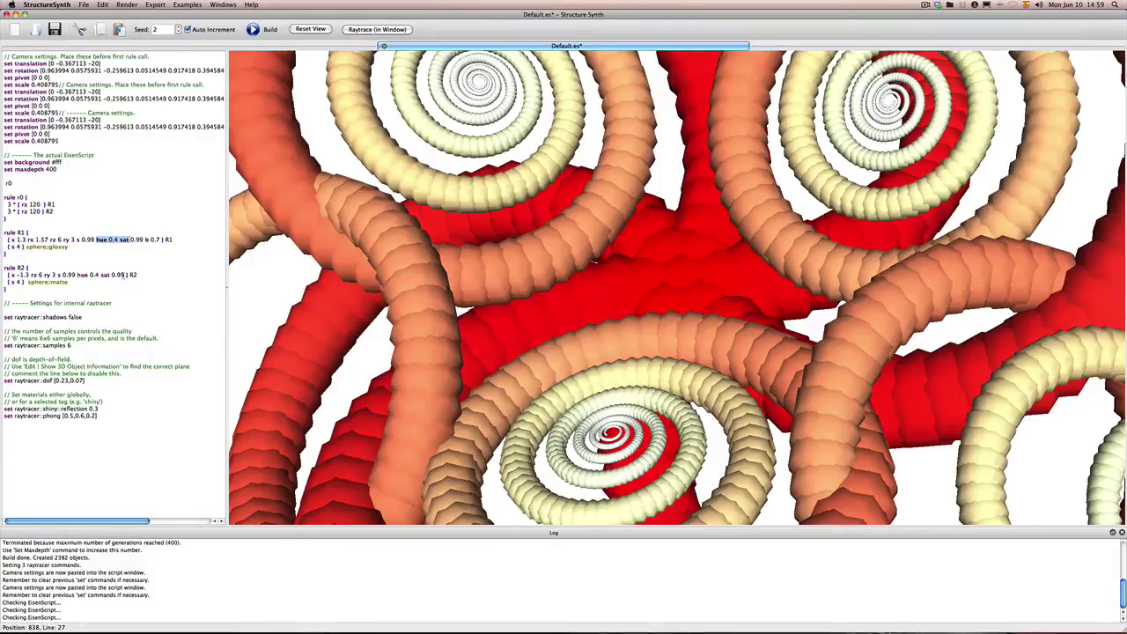
{"action": "left_click", "coordinate": [125, 275]}
{"action": "type", "text": "b 0.7"}
{"action": "left_click_drag", "start_coordinate": [140, 275], "coordinate": [160, 240]}
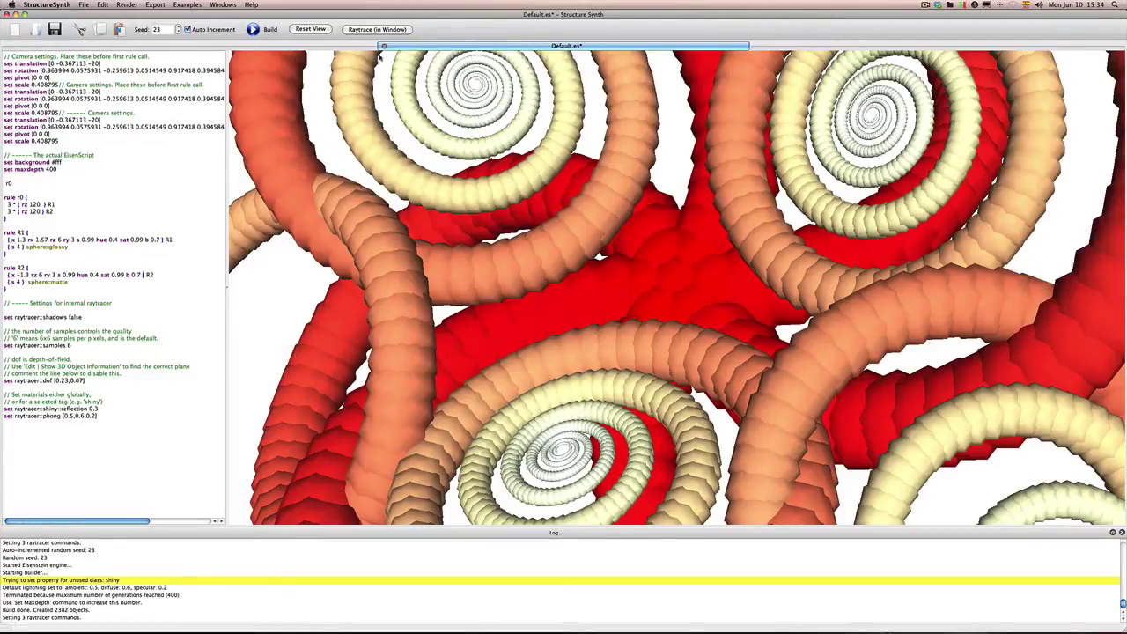
{"action": "left_click", "coordinate": [253, 29]}
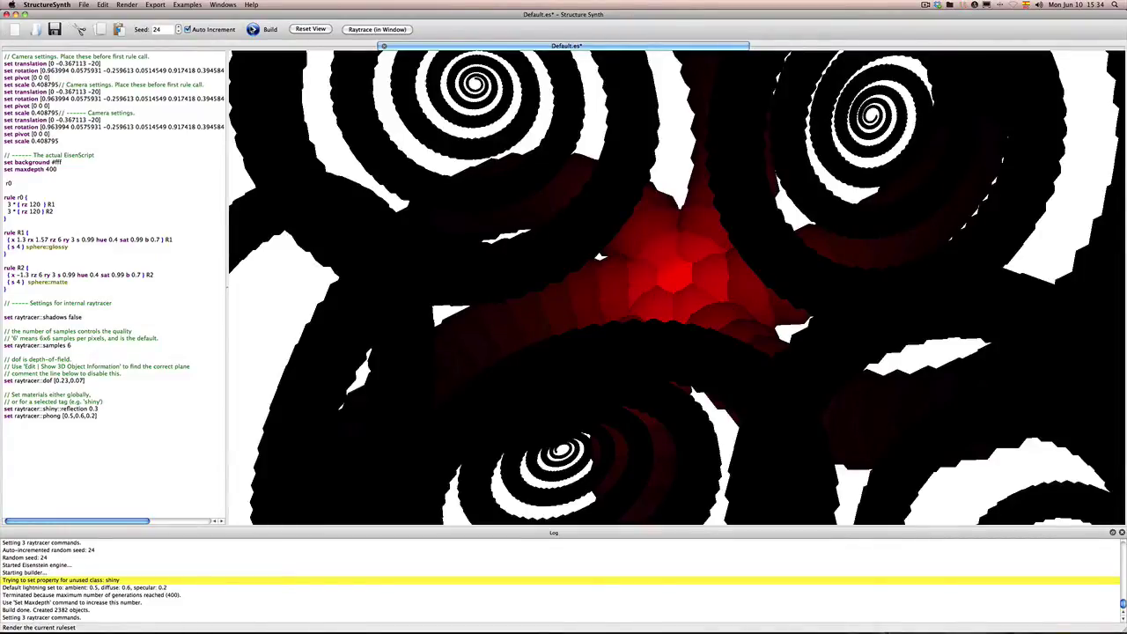
Step: Move b 0.7 from the recursive transformations of rules R1 and R2 into their sphere lines, after s 4
{"action": "left_click", "coordinate": [173, 243]}
{"action": "double_click", "coordinate": [166, 240]}
{"action": "left_click", "coordinate": [157, 242]}
{"action": "mouse_move", "coordinate": [156, 242]}
{"action": "left_mouse_down"}
{"action": "mouse_move", "coordinate": [132, 243]}
{"action": "mouse_move", "coordinate": [145, 243]}
{"action": "left_mouse_up"}
{"action": "left_click_drag", "start_coordinate": [156, 242], "coordinate": [17, 247]}
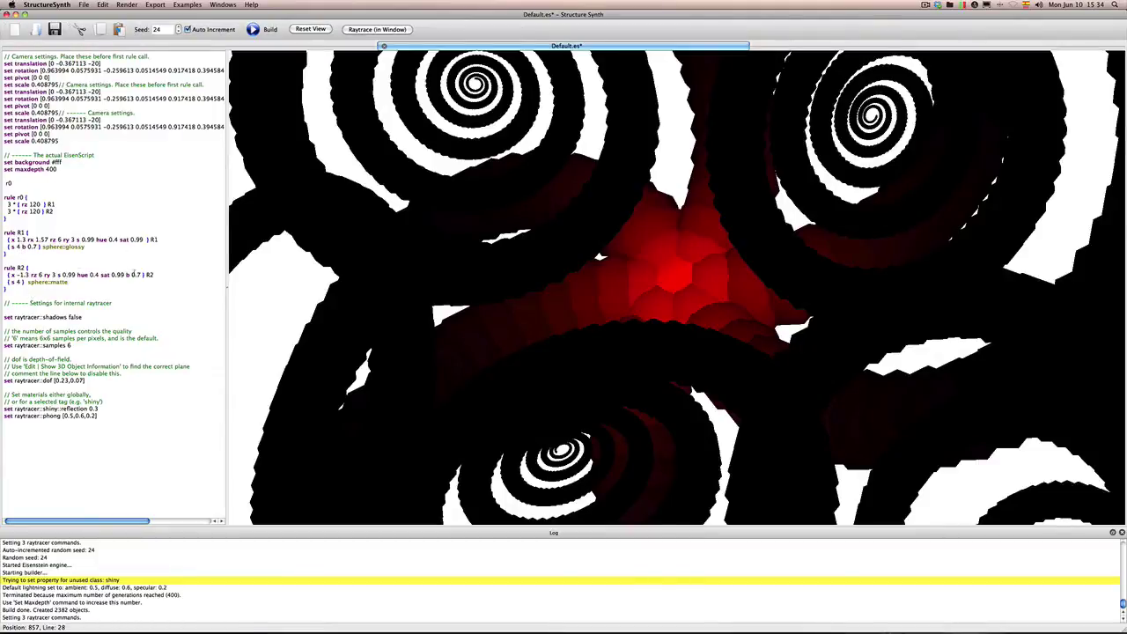
{"action": "left_click_drag", "start_coordinate": [142, 275], "coordinate": [21, 282]}
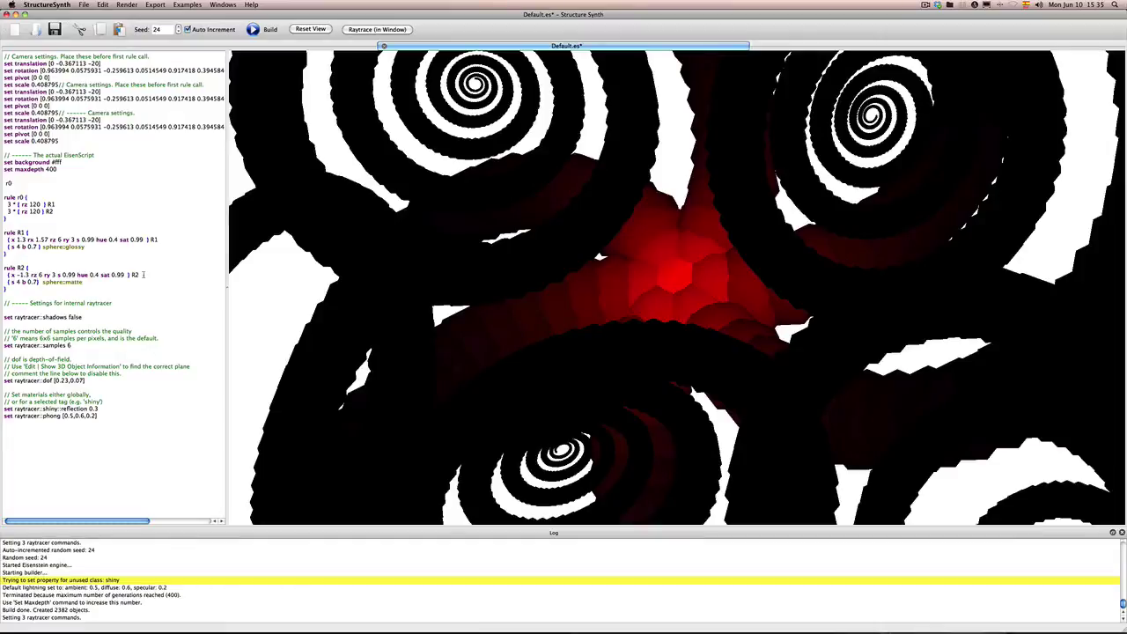
Step: Check the hue and sat settings in the R1 and R2 transformations and rebuild the structure
{"action": "left_click_drag", "start_coordinate": [139, 275], "coordinate": [40, 275]}
{"action": "left_click", "coordinate": [169, 233]}
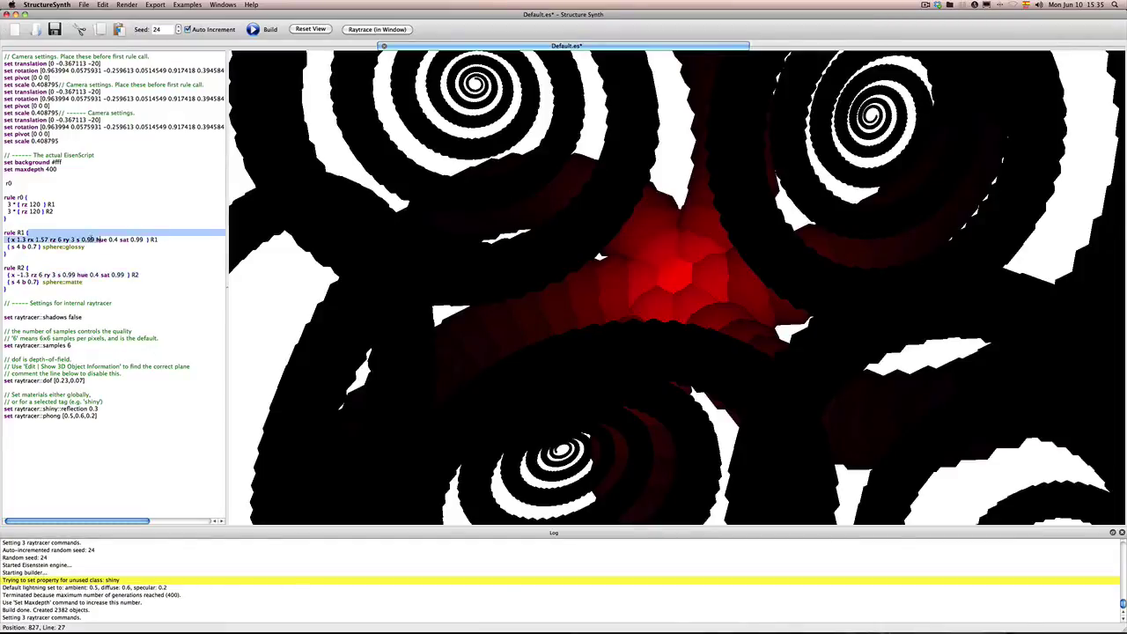
{"action": "left_click_drag", "start_coordinate": [158, 239], "coordinate": [109, 240]}
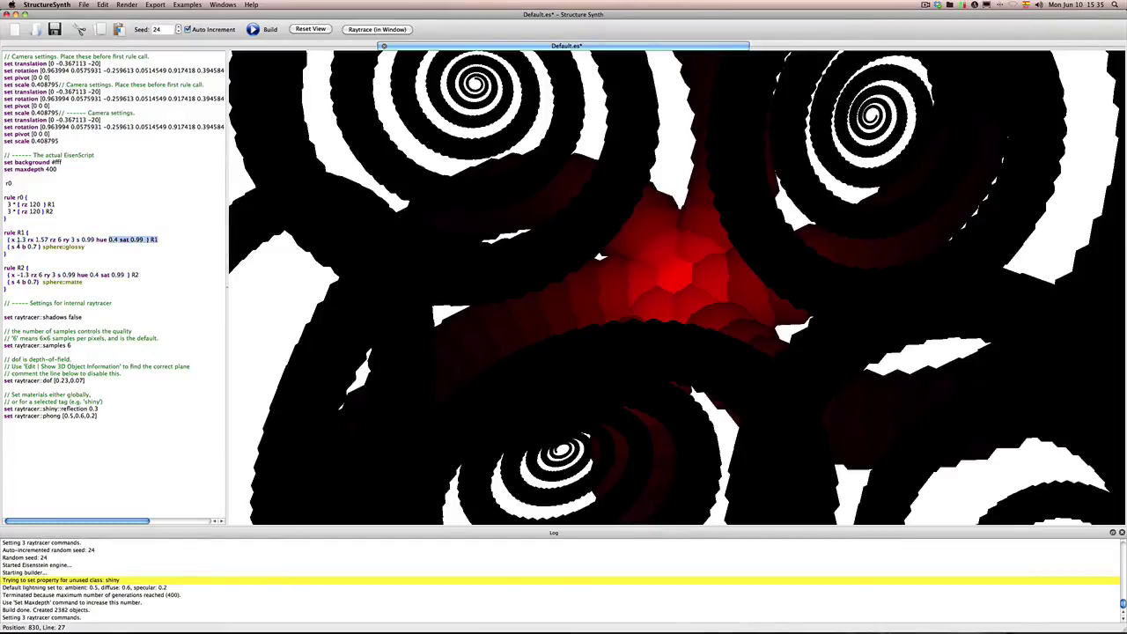
{"action": "left_click", "coordinate": [254, 29]}
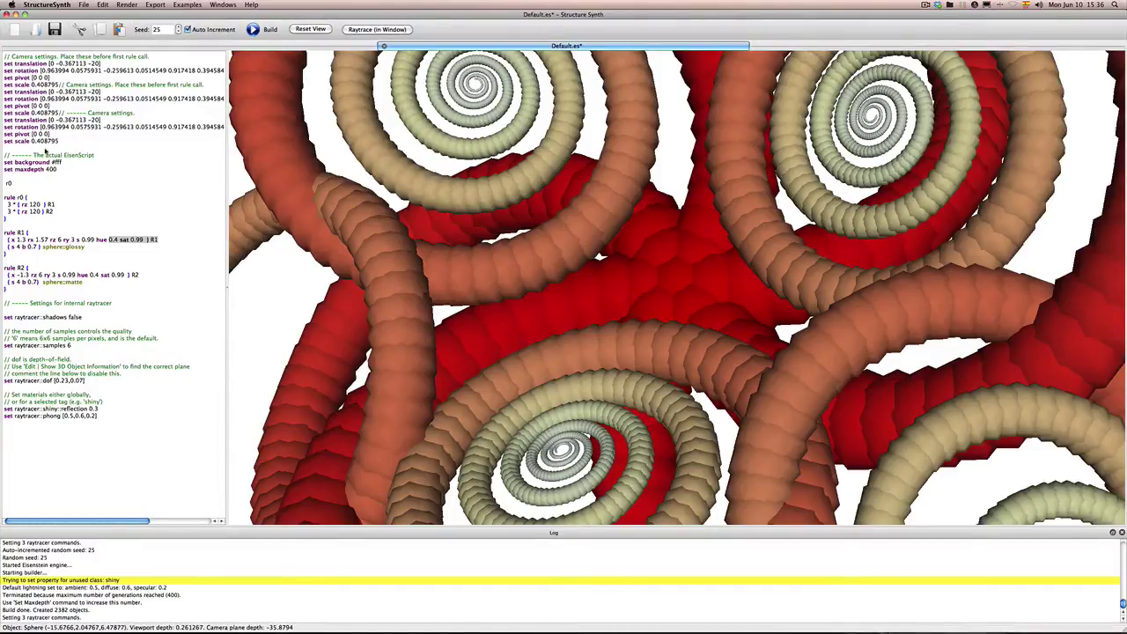
Step: Examine the script's background colour line and its raytracer depth-of-field line
{"action": "left_click_drag", "start_coordinate": [61, 164], "coordinate": [3, 164]}
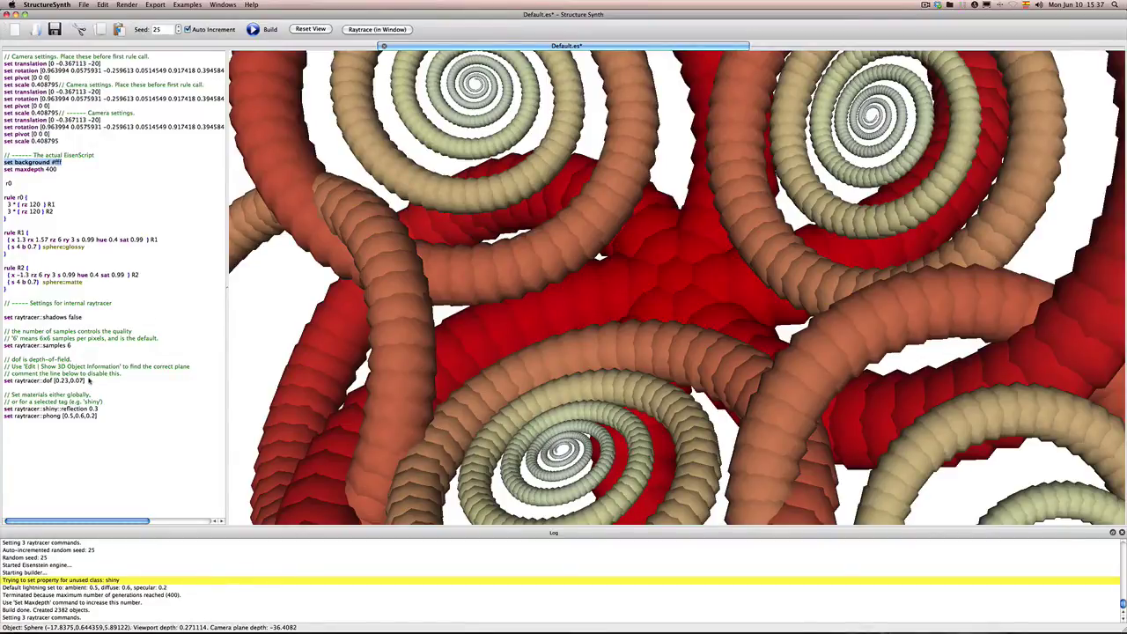
{"action": "mouse_move", "coordinate": [85, 380]}
{"action": "left_mouse_down"}
{"action": "mouse_move", "coordinate": [5, 386]}
{"action": "mouse_move", "coordinate": [74, 390]}
{"action": "left_mouse_up"}
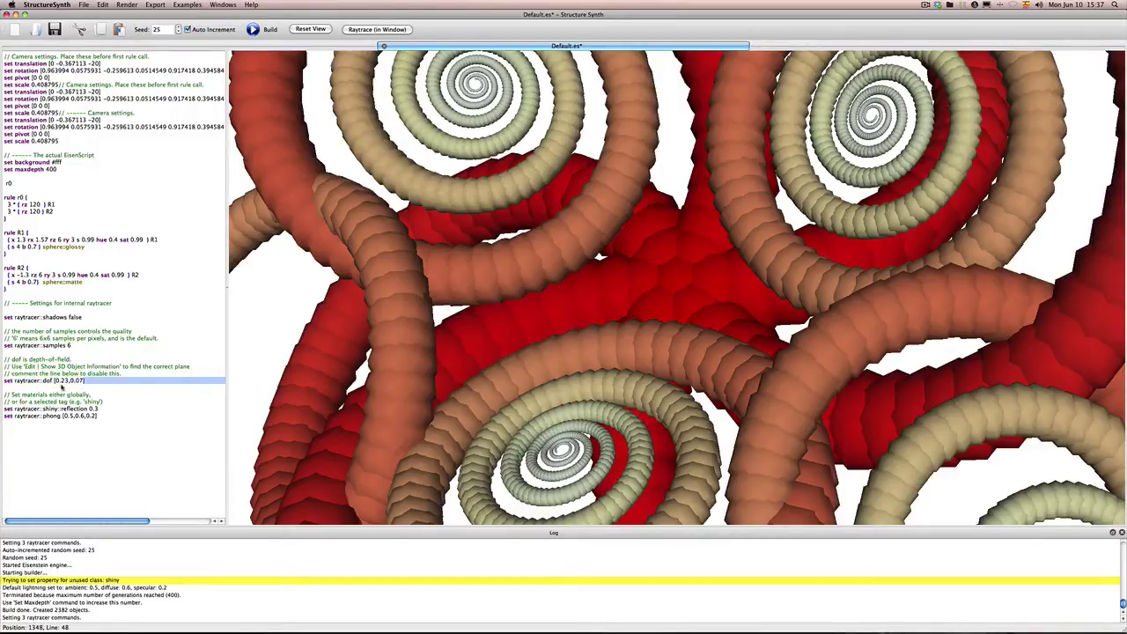
{"action": "left_click", "coordinate": [62, 387]}
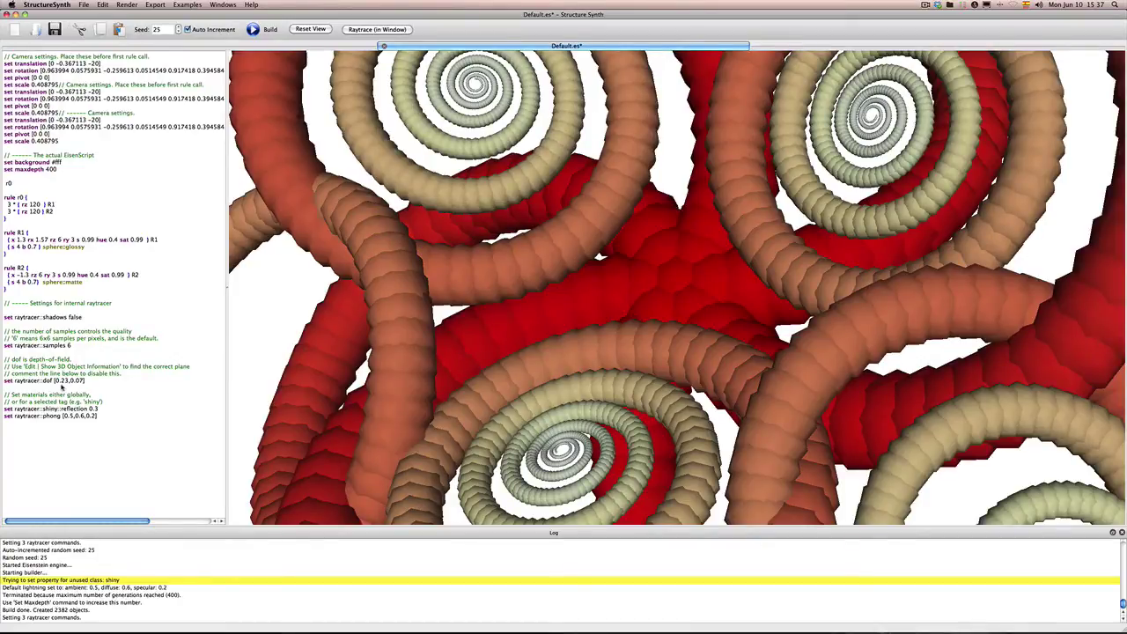
Step: Open the Template Export settings, move the dialog higher up, and choose the luxrender v1 template
{"action": "mouse_move", "coordinate": [359, 353]}
{"action": "left_click", "coordinate": [161, 7]}
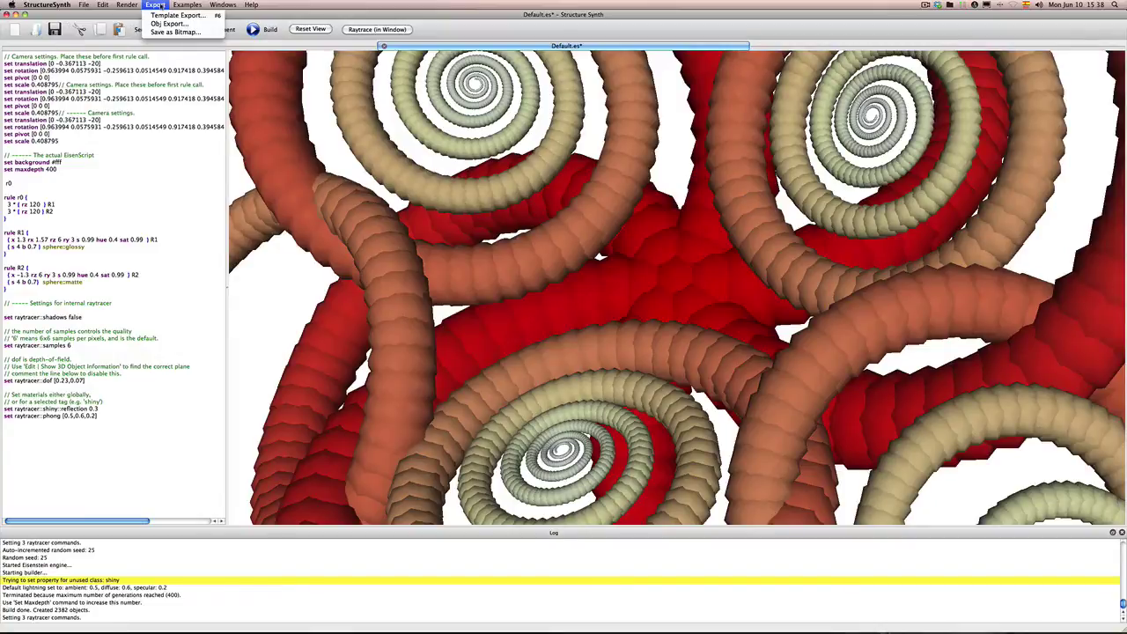
{"action": "left_click", "coordinate": [160, 6]}
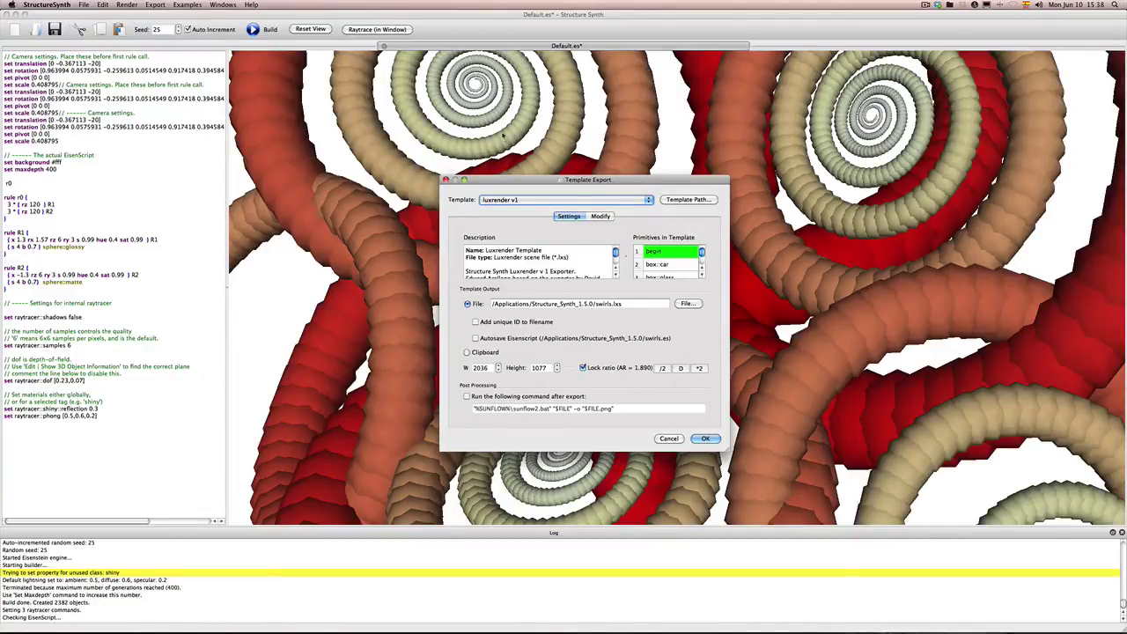
{"action": "left_click_drag", "start_coordinate": [525, 182], "coordinate": [491, 112]}
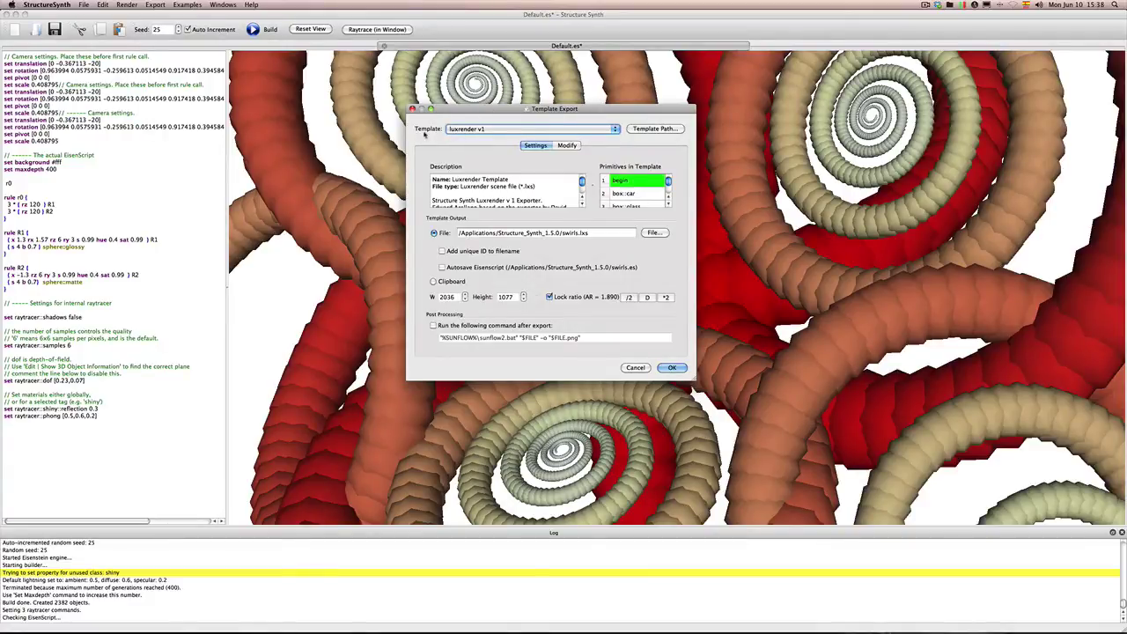
{"action": "left_click", "coordinate": [466, 131]}
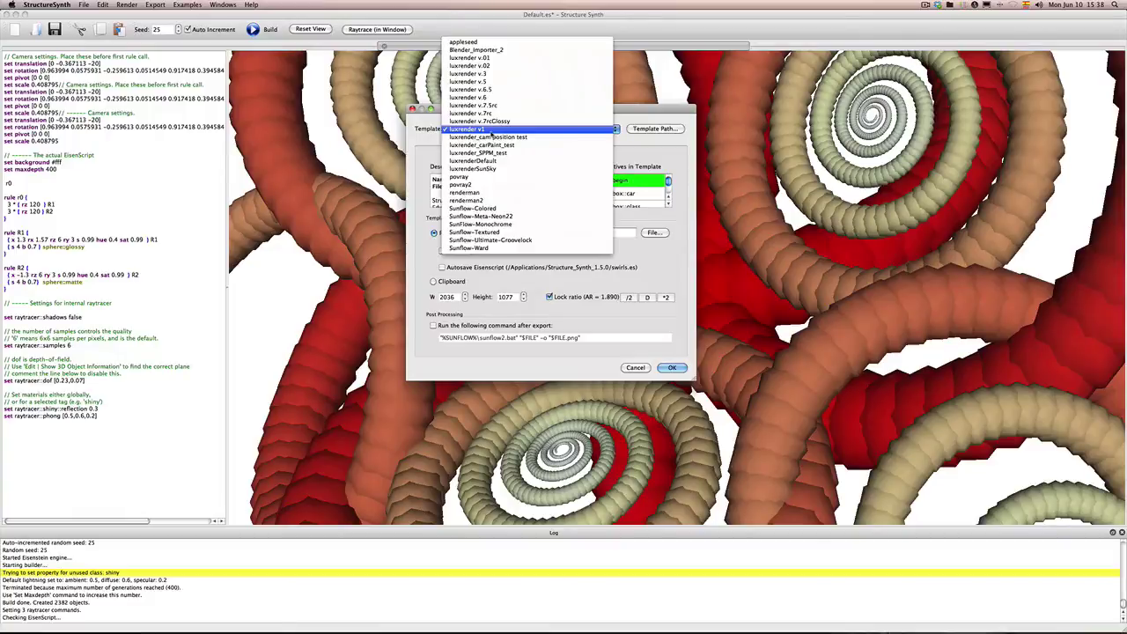
{"action": "left_click", "coordinate": [490, 131]}
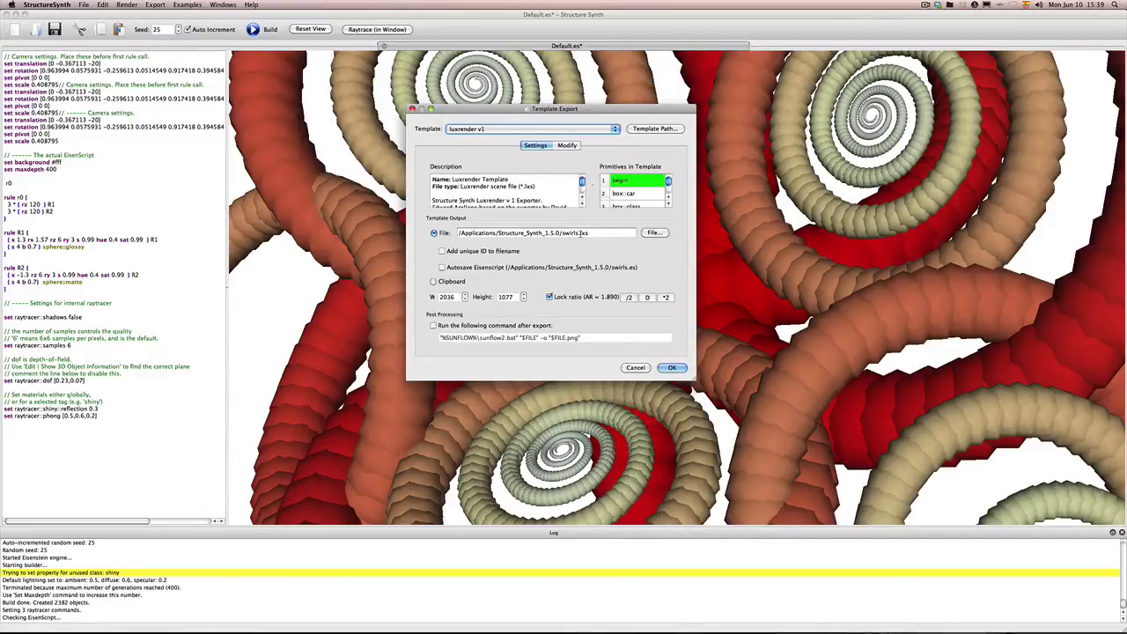
Step: Rename the export file to output and switch to the povray2 template to check the file extension
{"action": "left_click", "coordinate": [577, 233]}
{"action": "left_click_drag", "start_coordinate": [576, 233], "coordinate": [561, 233]}
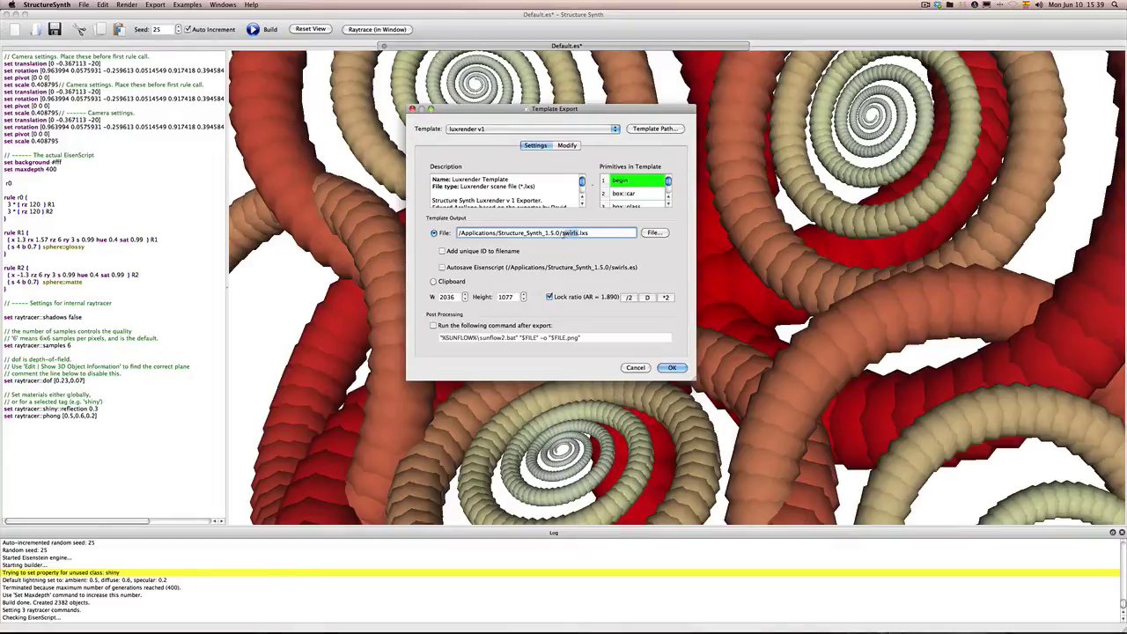
{"action": "type", "text": "output"}
{"action": "left_click", "coordinate": [561, 130]}
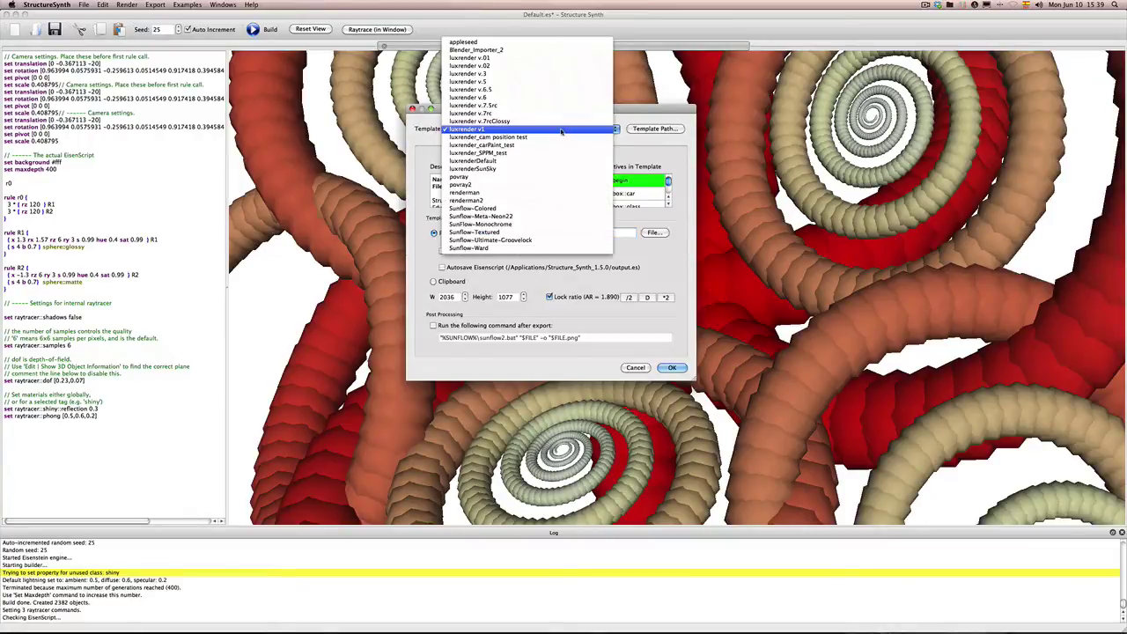
{"action": "left_click", "coordinate": [558, 185]}
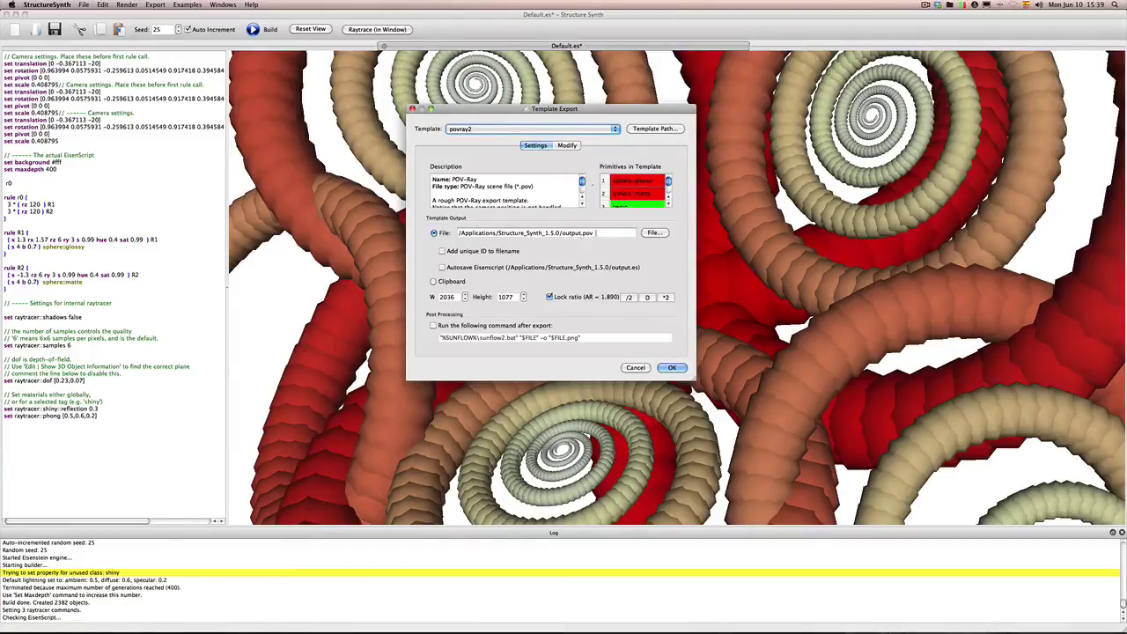
{"action": "double_click", "coordinate": [595, 233]}
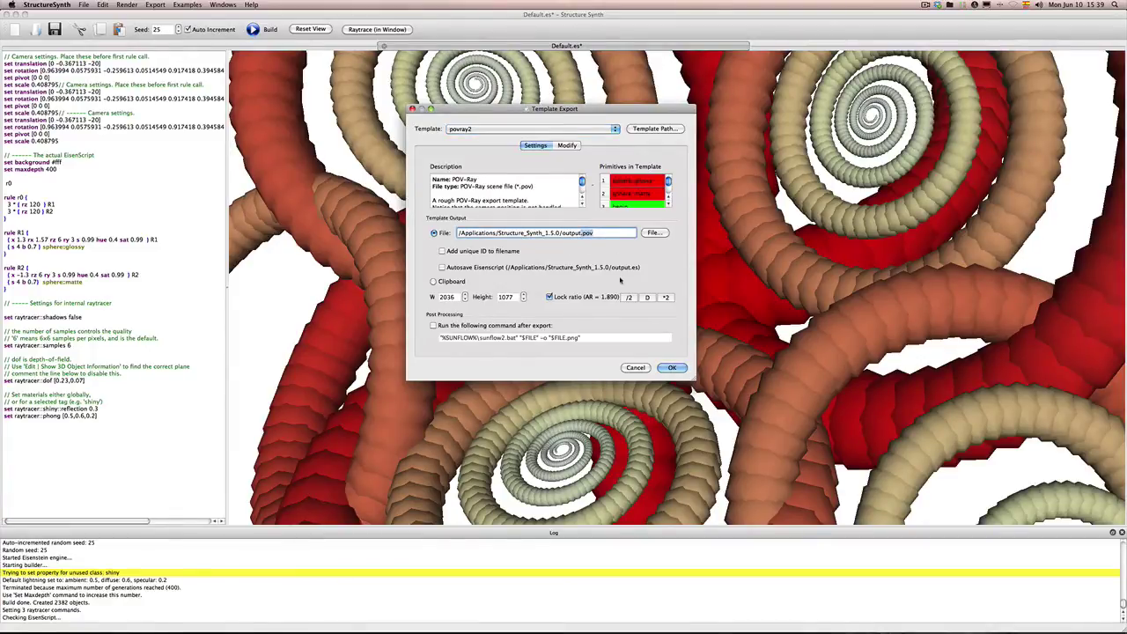
Step: Set the export template back to luxrender v1 and name the output file swirls
{"action": "left_click", "coordinate": [550, 130]}
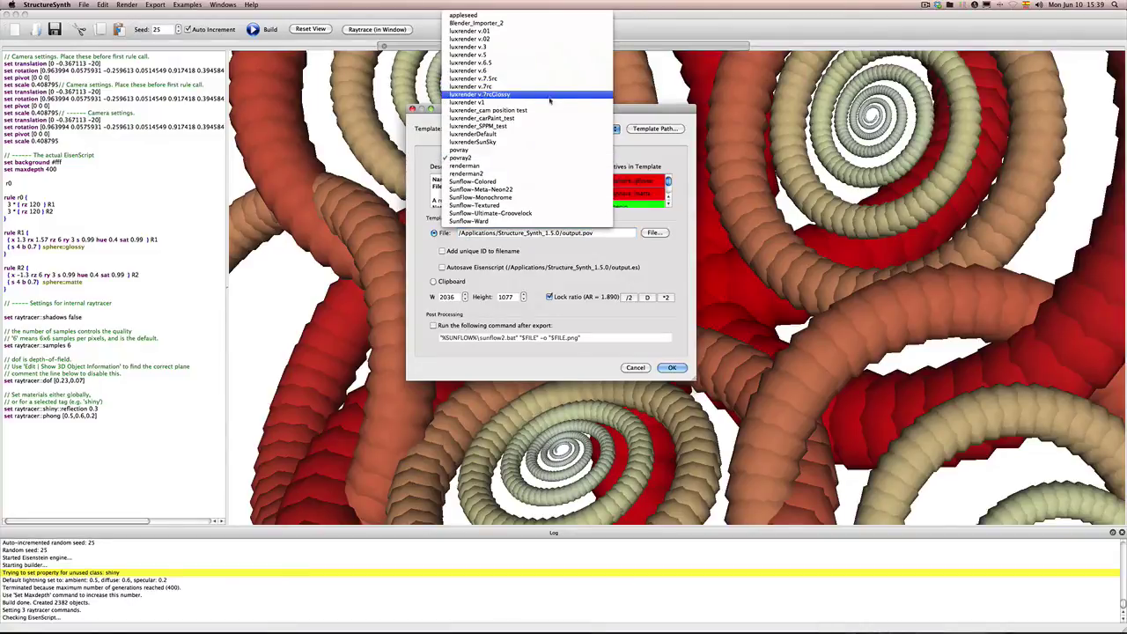
{"action": "left_click", "coordinate": [550, 102]}
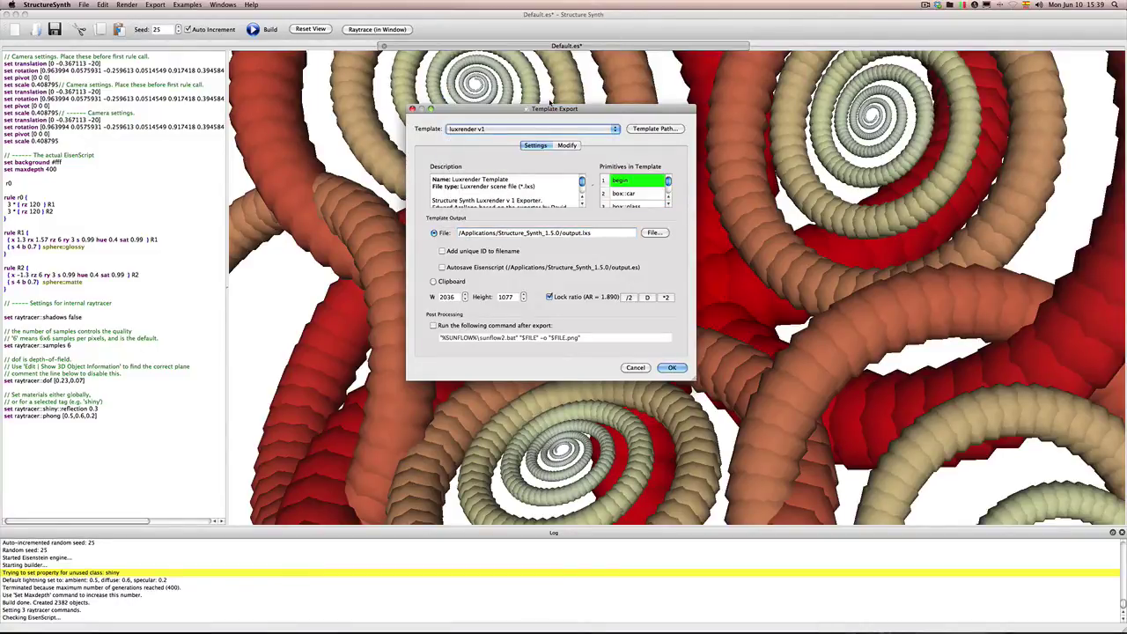
{"action": "double_click", "coordinate": [585, 233]}
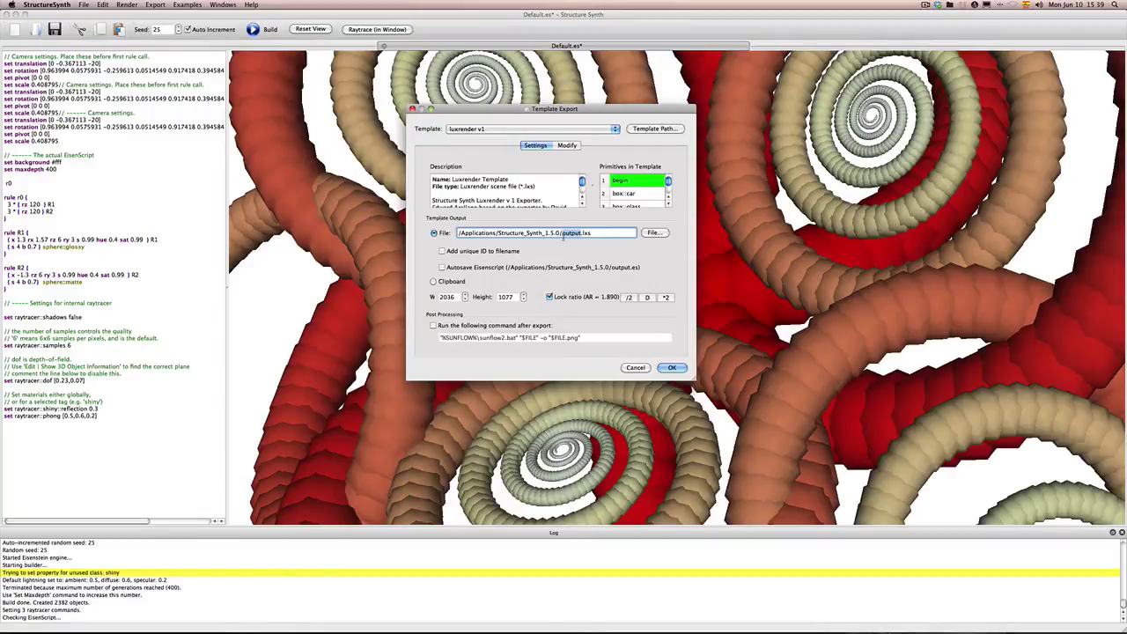
{"action": "type", "text": "swirls"}
Step: Examine the luxrender v1 template code, including its camera, film, sampler, integrator and lamp sections
{"action": "left_click", "coordinate": [568, 146]}
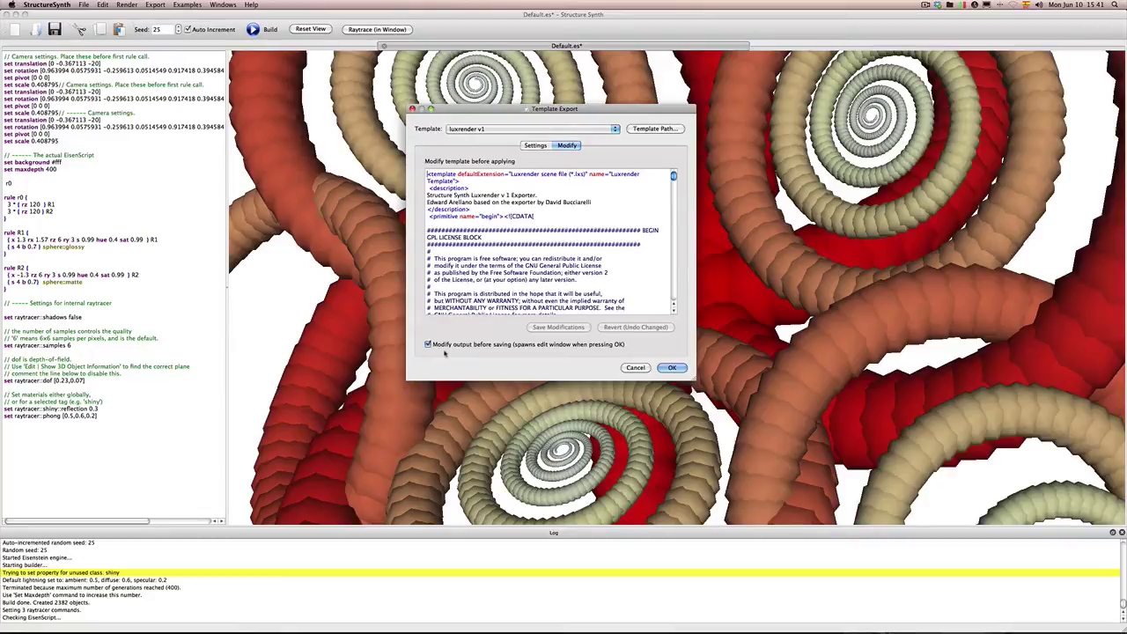
{"action": "scroll", "coordinate": [545, 242], "scroll_direction": "down", "scroll_amount": 10}
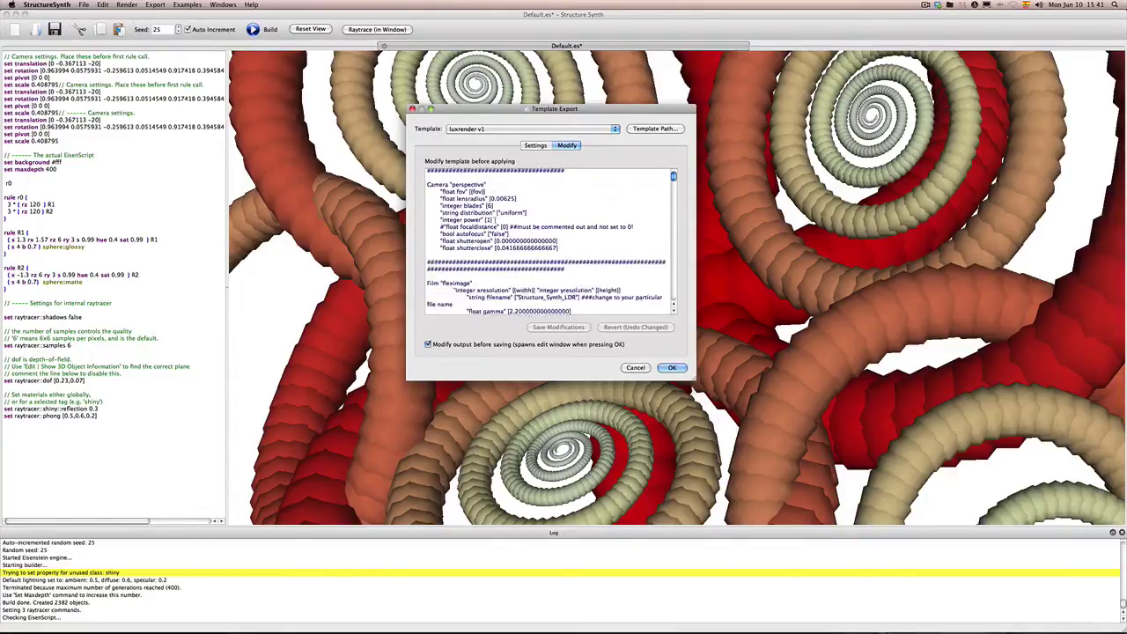
{"action": "scroll", "coordinate": [496, 220], "scroll_direction": "down", "scroll_amount": 10}
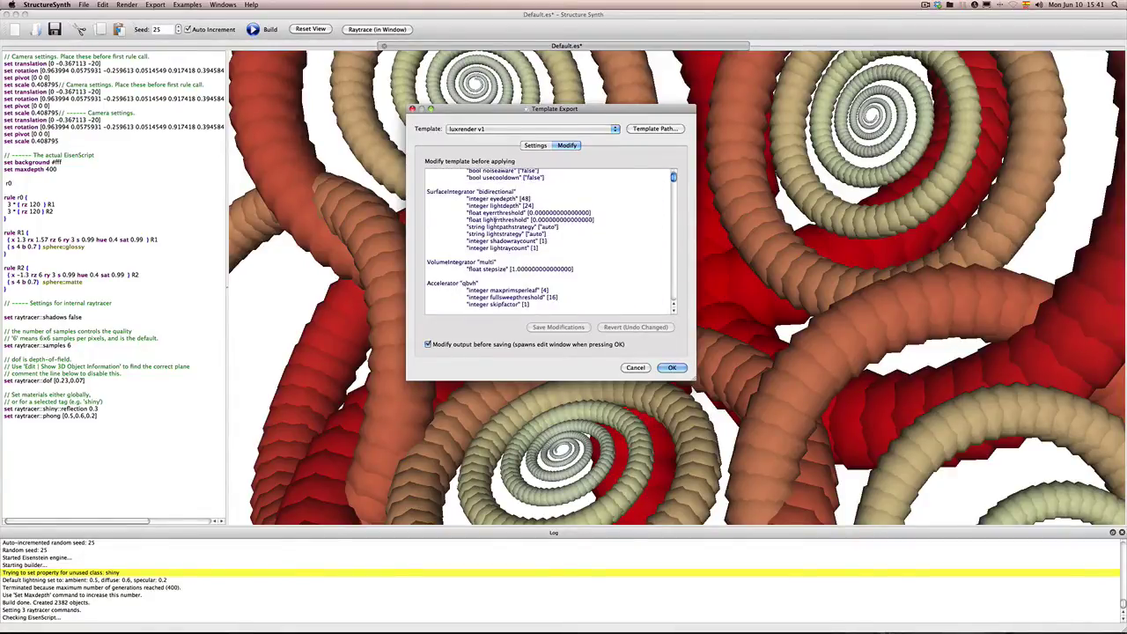
{"action": "scroll", "coordinate": [495, 219], "scroll_direction": "down", "scroll_amount": 10}
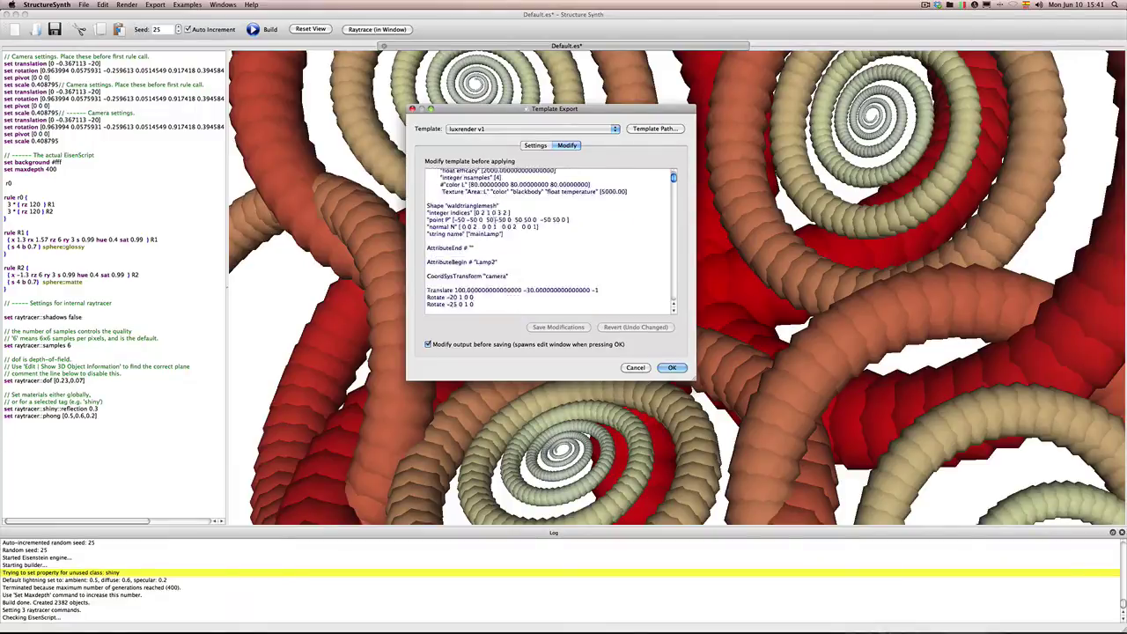
{"action": "scroll", "coordinate": [508, 217], "scroll_direction": "up", "scroll_amount": 10}
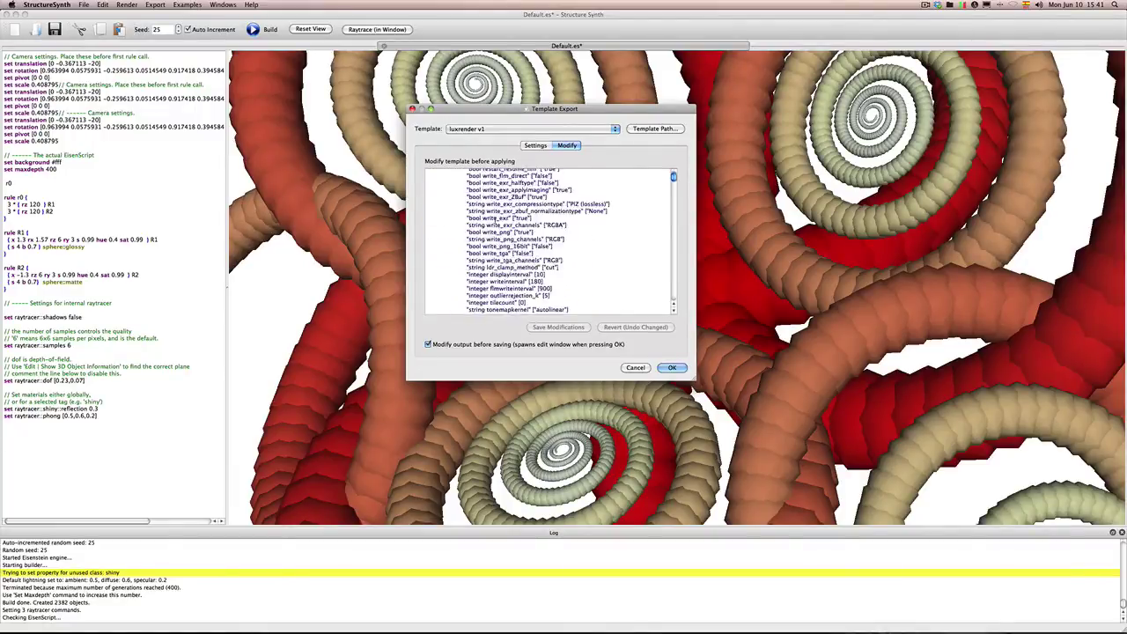
{"action": "scroll", "coordinate": [499, 219], "scroll_direction": "down", "scroll_amount": 5}
{"action": "left_click", "coordinate": [429, 345]}
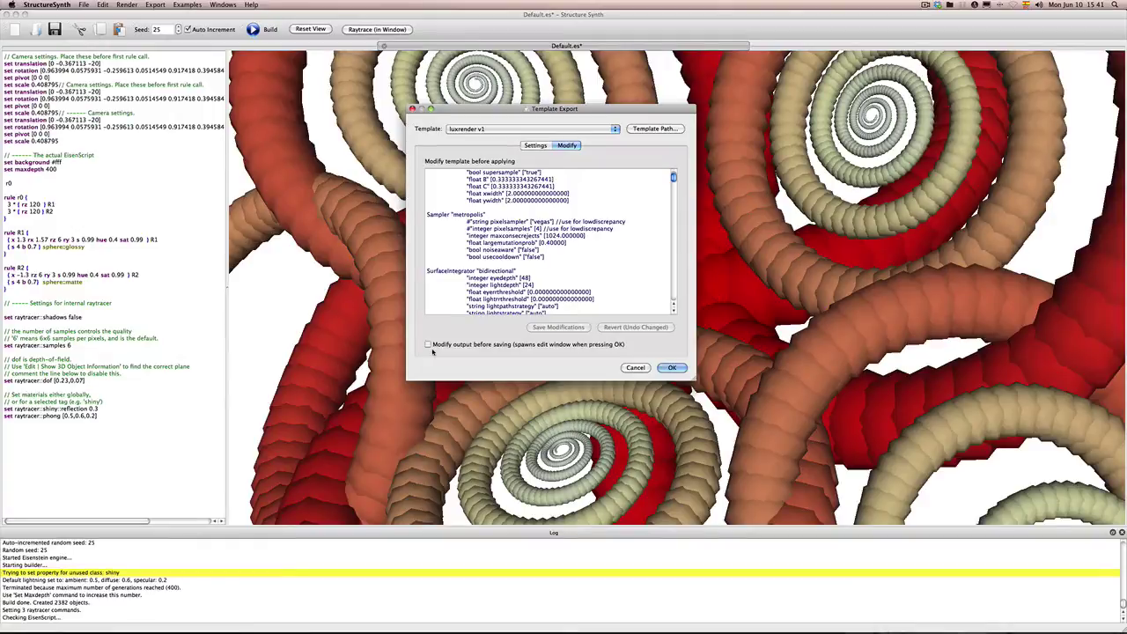
{"action": "left_click", "coordinate": [428, 345]}
{"action": "left_click", "coordinate": [539, 147]}
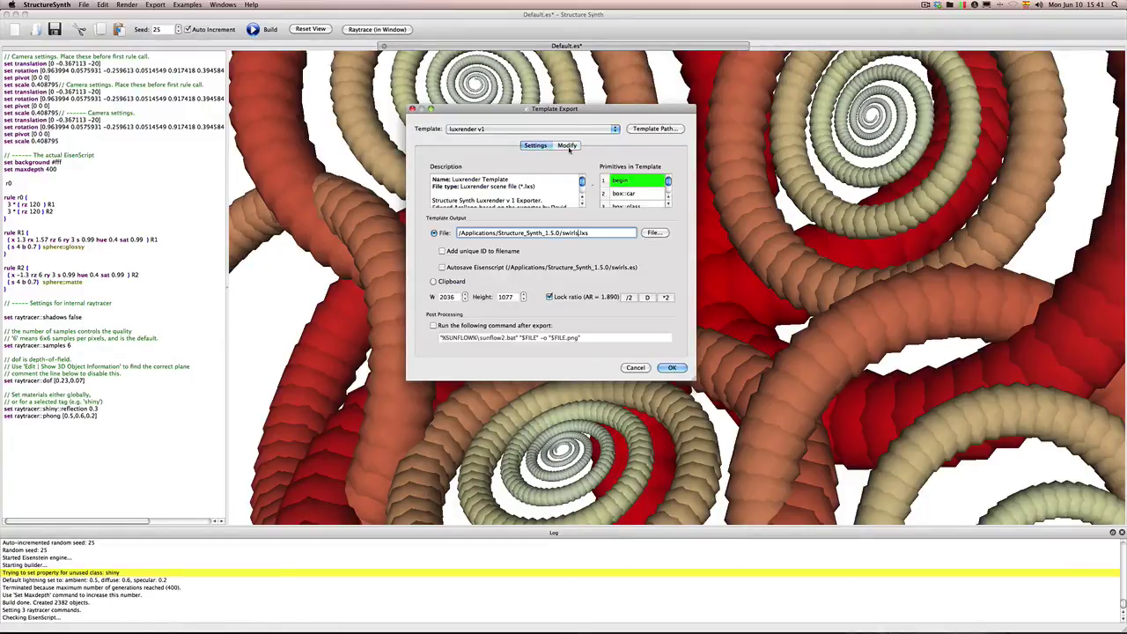
{"action": "left_click", "coordinate": [567, 146]}
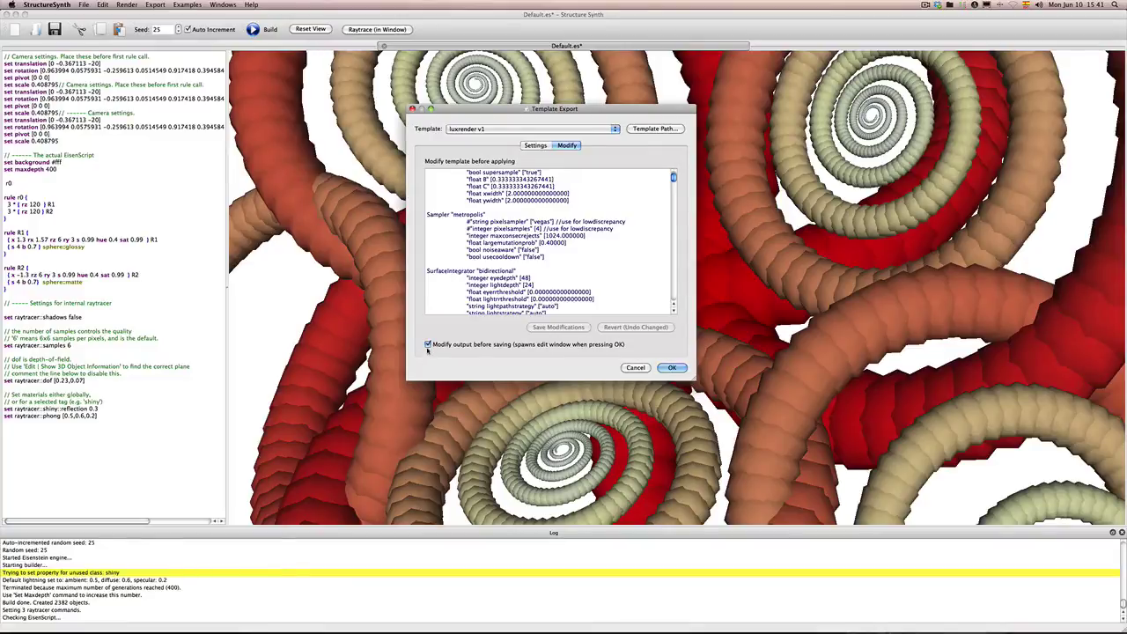
Step: Run the luxrender export, overwriting the existing swirls.lxs, and move the output editing window higher and make it taller
{"action": "left_click", "coordinate": [674, 368]}
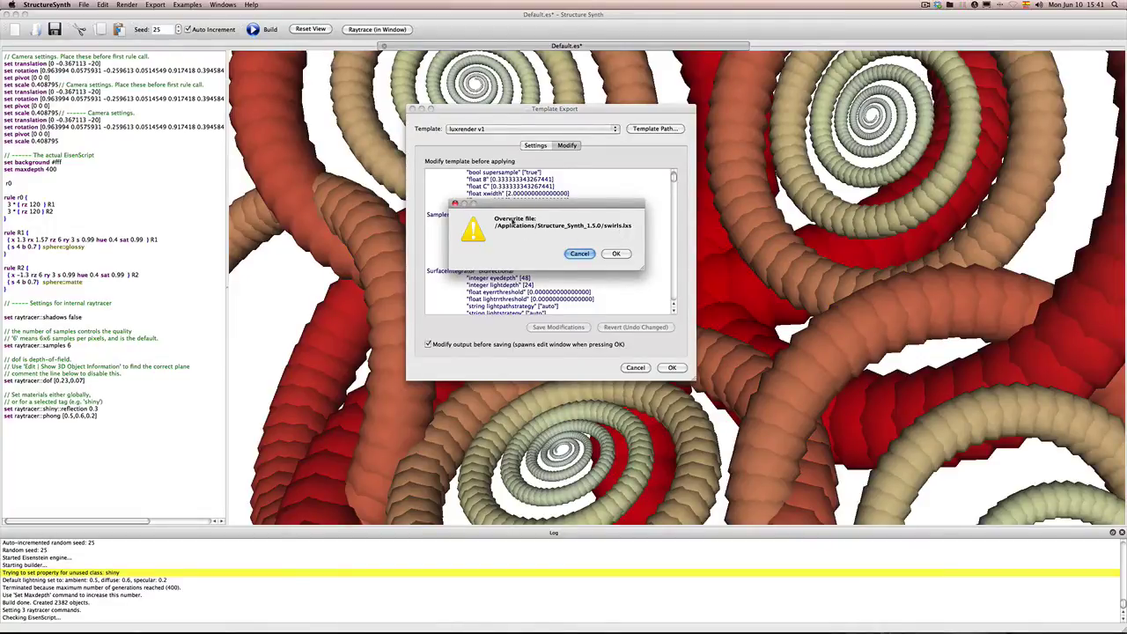
{"action": "left_click", "coordinate": [616, 253]}
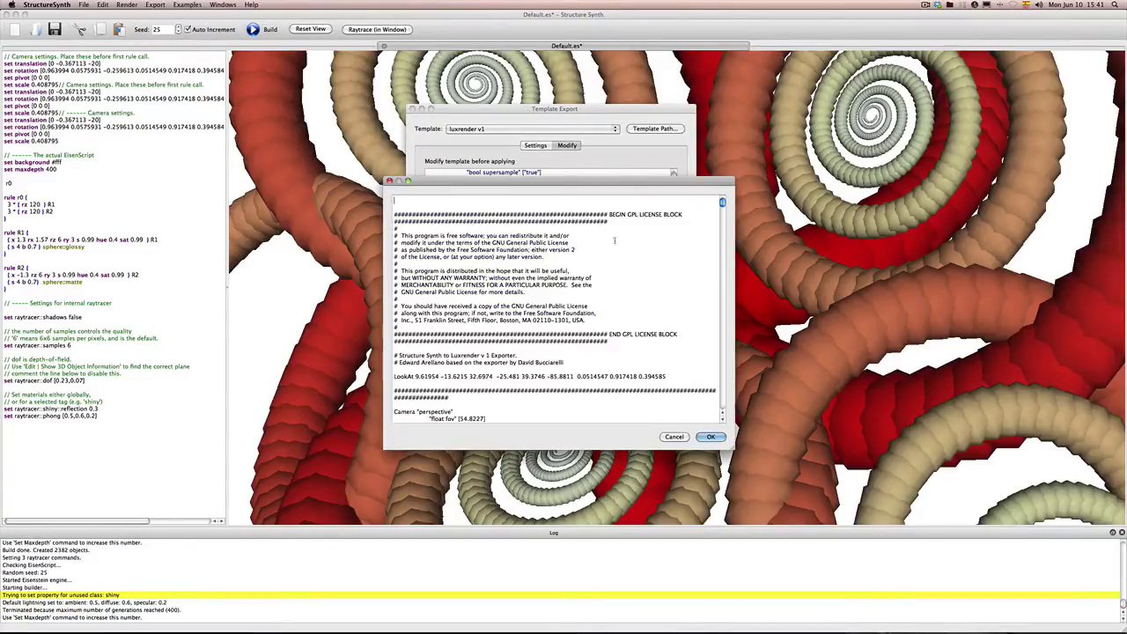
{"action": "left_click_drag", "start_coordinate": [609, 180], "coordinate": [602, 95]}
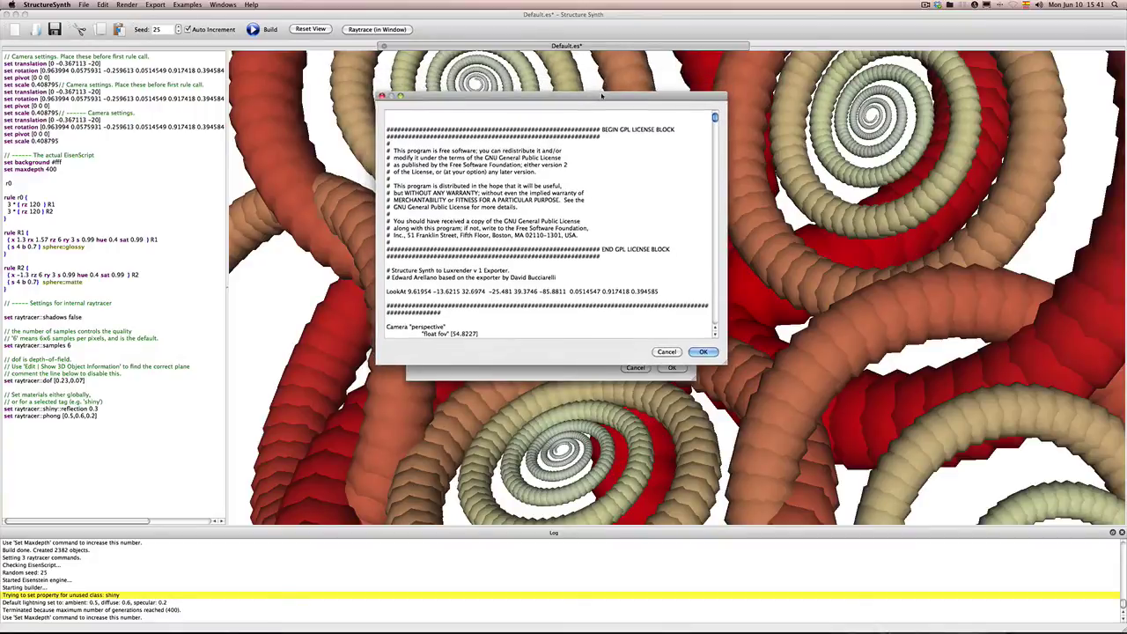
{"action": "left_click_drag", "start_coordinate": [719, 361], "coordinate": [725, 556]}
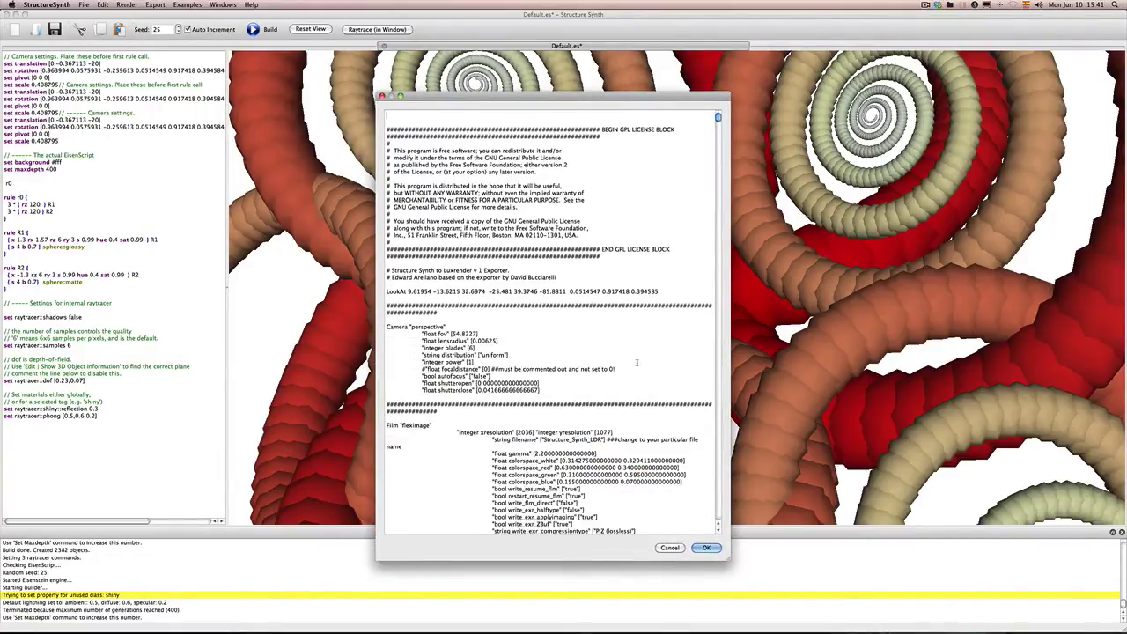
Step: Set the camera's float focaldistance to -36 in the output and uncomment that line
{"action": "scroll", "coordinate": [636, 362], "scroll_direction": "down", "scroll_amount": 3}
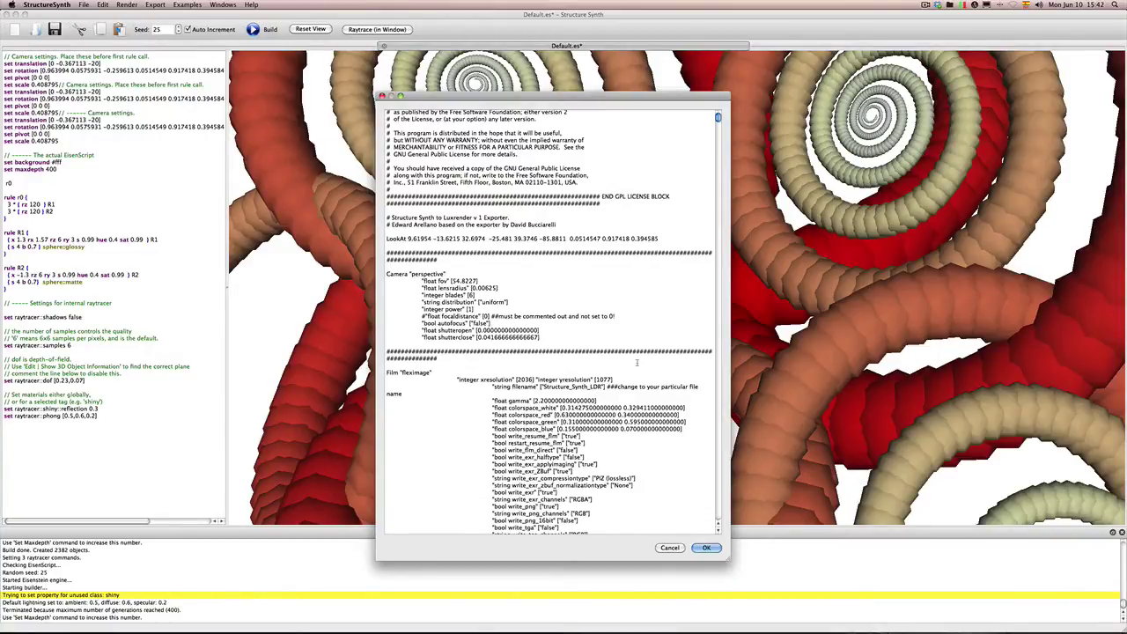
{"action": "scroll", "coordinate": [635, 256], "scroll_direction": "down", "scroll_amount": 3}
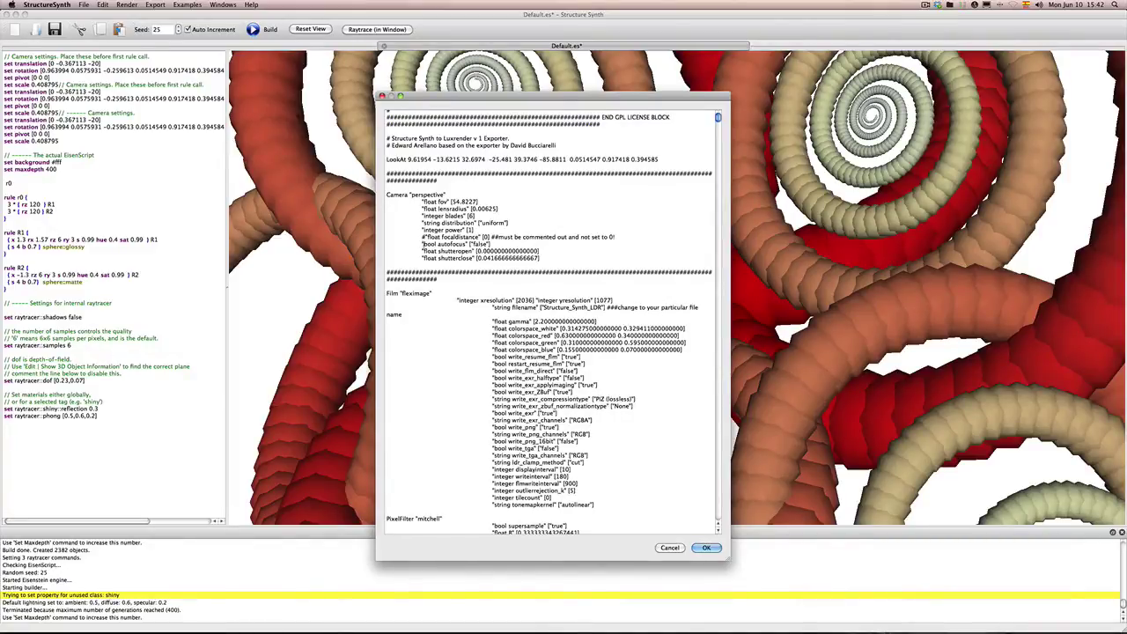
{"action": "left_click_drag", "start_coordinate": [422, 237], "coordinate": [616, 237]}
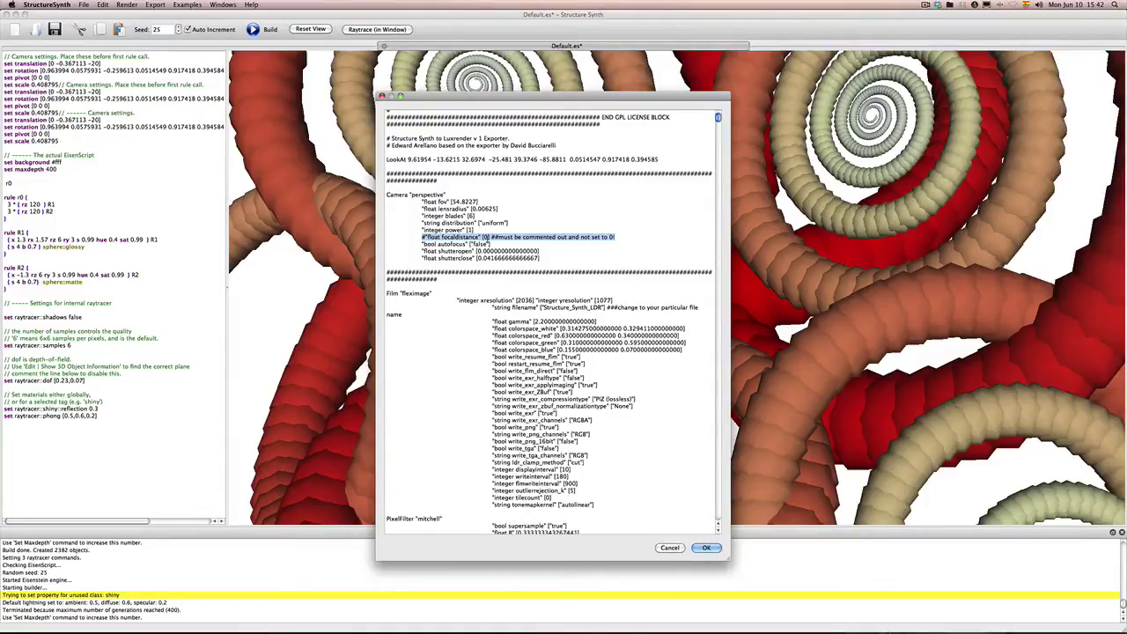
{"action": "left_click", "coordinate": [495, 244]}
{"action": "key", "text": "BackSpace"}
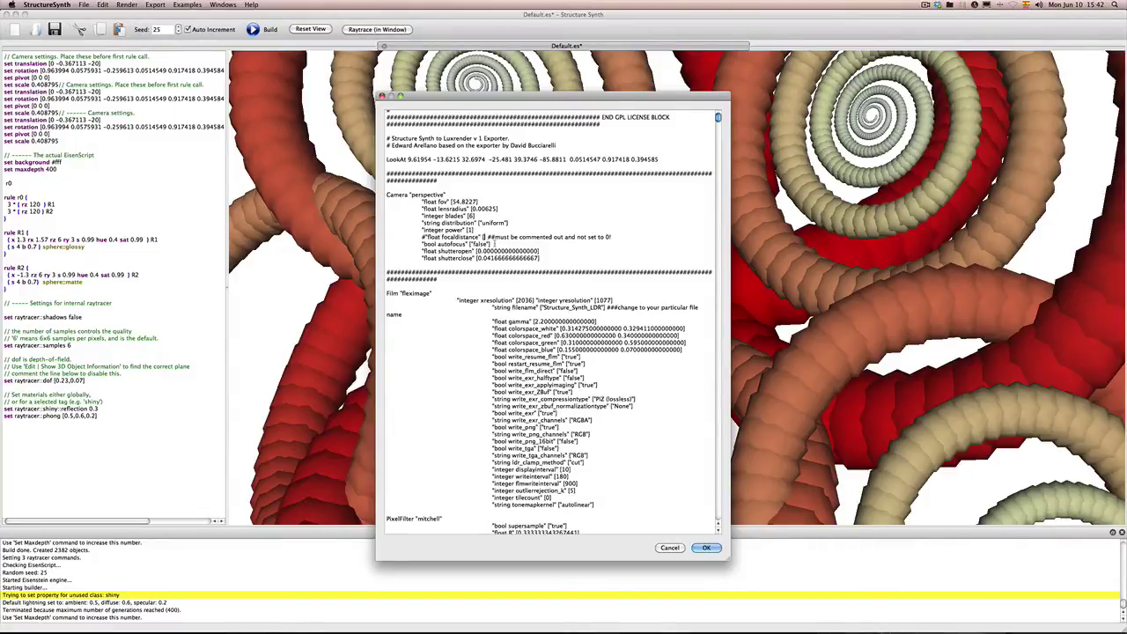
{"action": "type", "text": "-36"}
{"action": "key", "text": "BackSpace"}
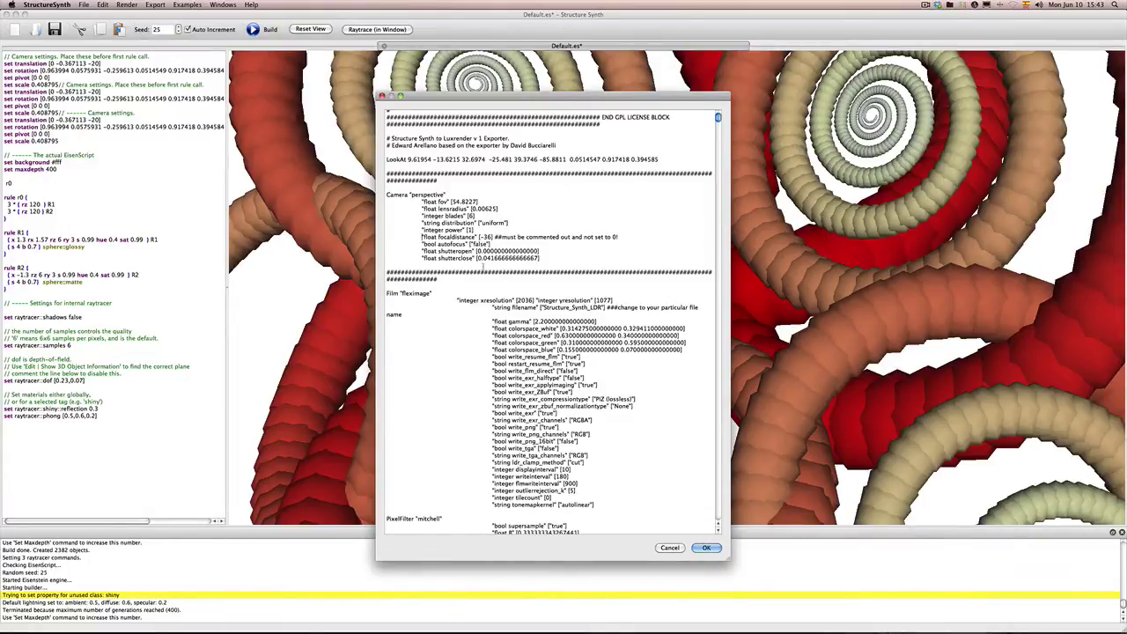
Step: Change the film section's string filename value to Swirls
{"action": "scroll", "coordinate": [491, 259], "scroll_direction": "down", "scroll_amount": 2}
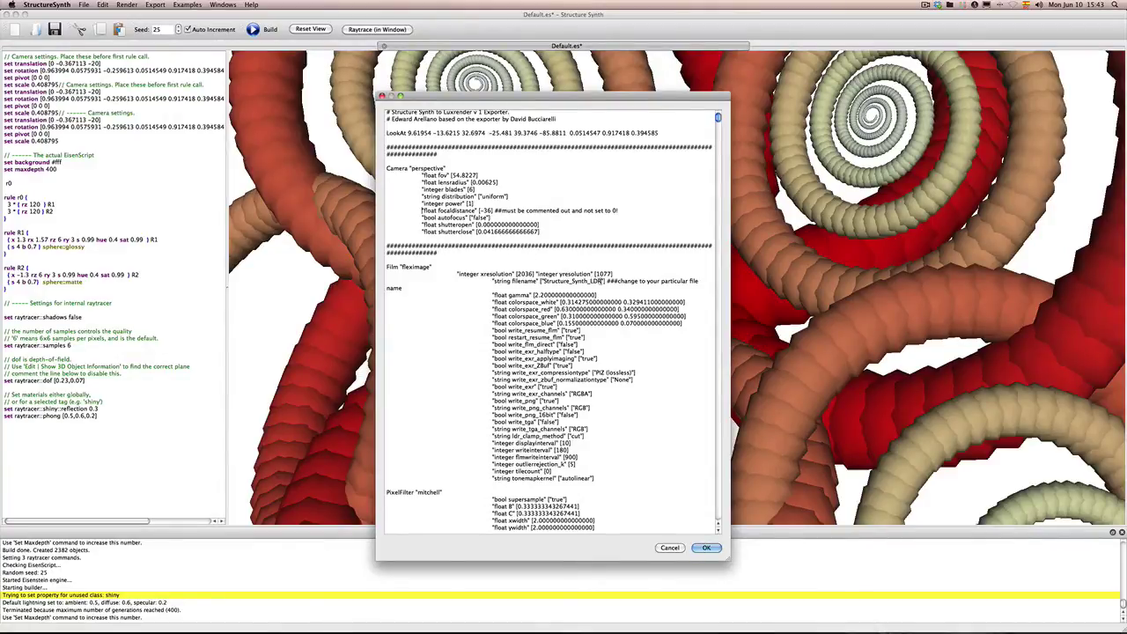
{"action": "left_click_drag", "start_coordinate": [604, 281], "coordinate": [541, 281]}
{"action": "type", "text": "s"}
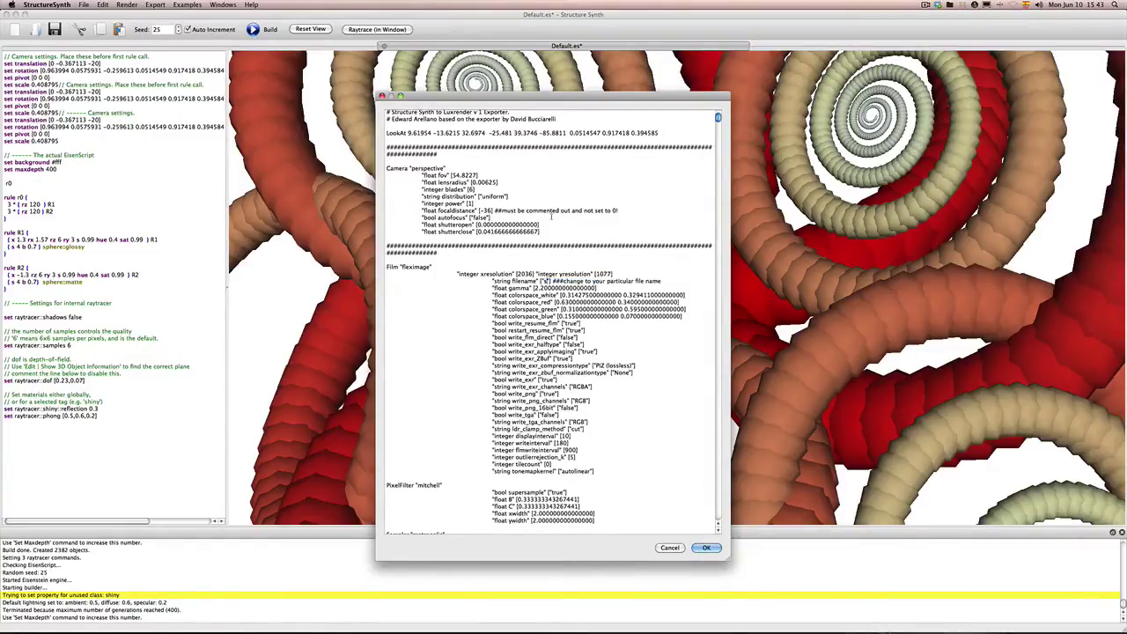
{"action": "key", "text": "BackSpace"}
{"action": "type", "text": "Swirls"}
Step: Examine the film's EXR channel setting and the pixel filter, sampler, integrator and accelerator sections of the output
{"action": "scroll", "coordinate": [550, 331], "scroll_direction": "down", "scroll_amount": 3}
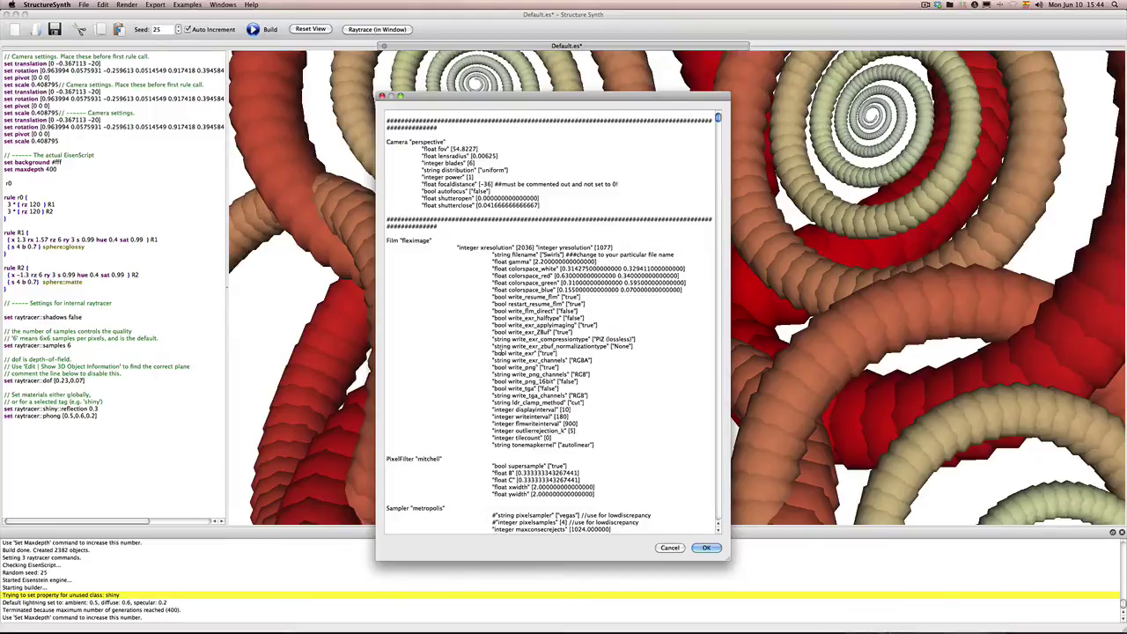
{"action": "left_click_drag", "start_coordinate": [492, 360], "coordinate": [617, 359]}
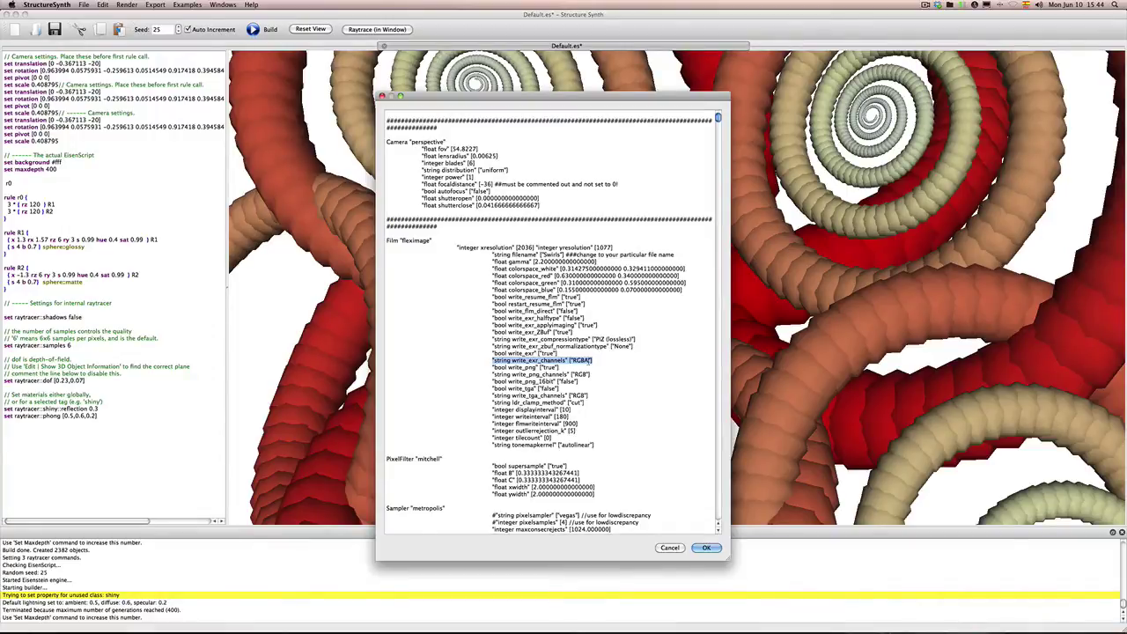
{"action": "left_click", "coordinate": [588, 360]}
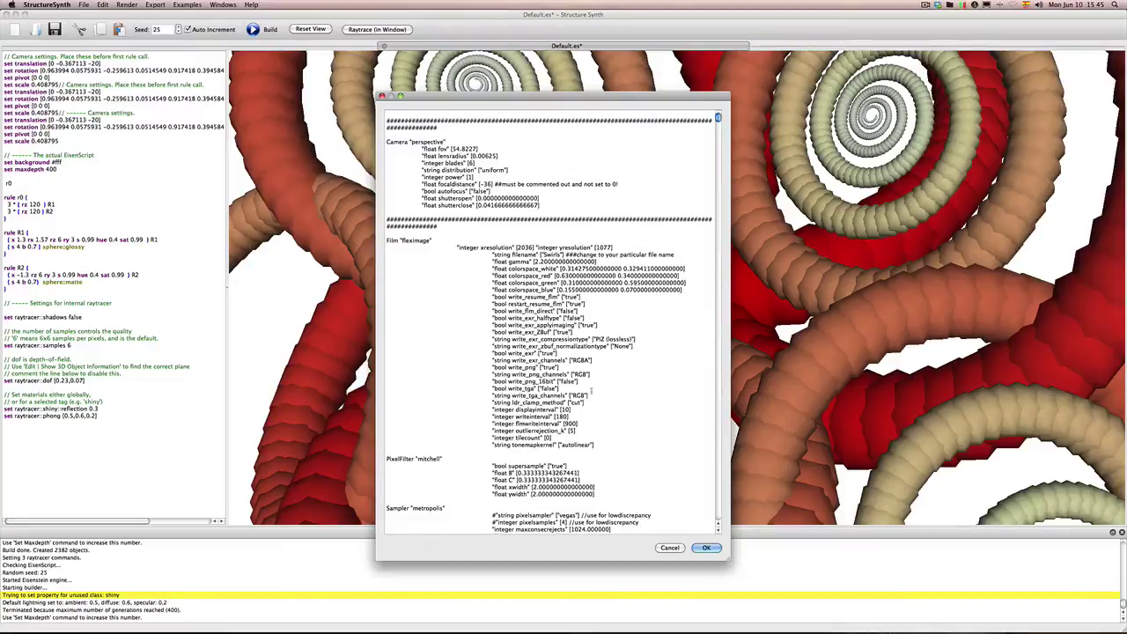
{"action": "scroll", "coordinate": [591, 391], "scroll_direction": "down", "scroll_amount": 3}
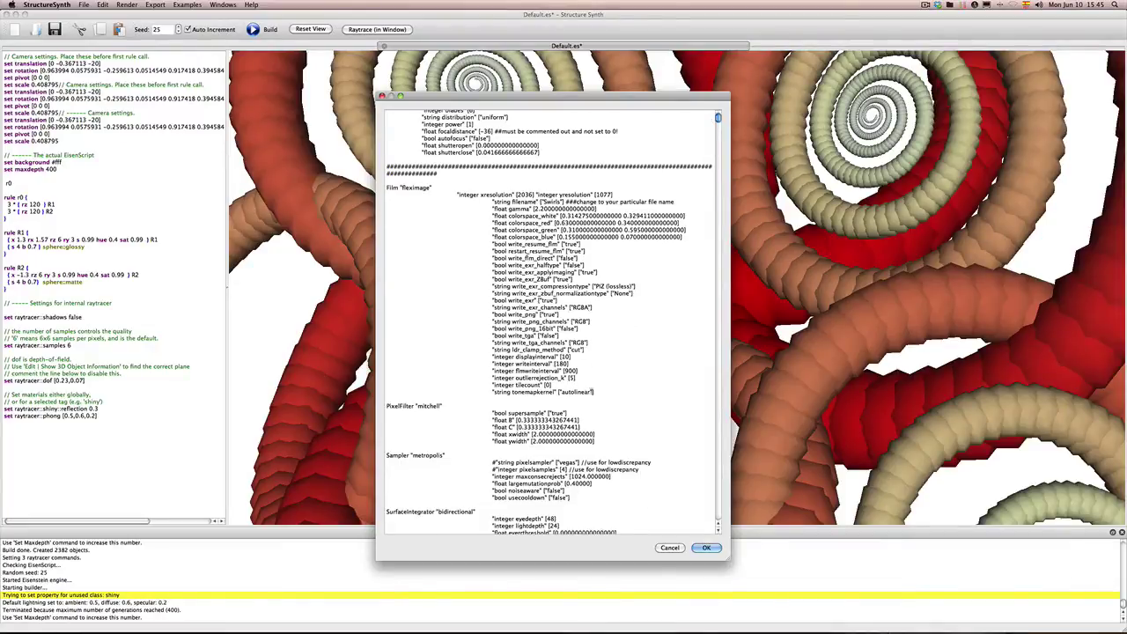
{"action": "scroll", "coordinate": [590, 391], "scroll_direction": "down", "scroll_amount": 2}
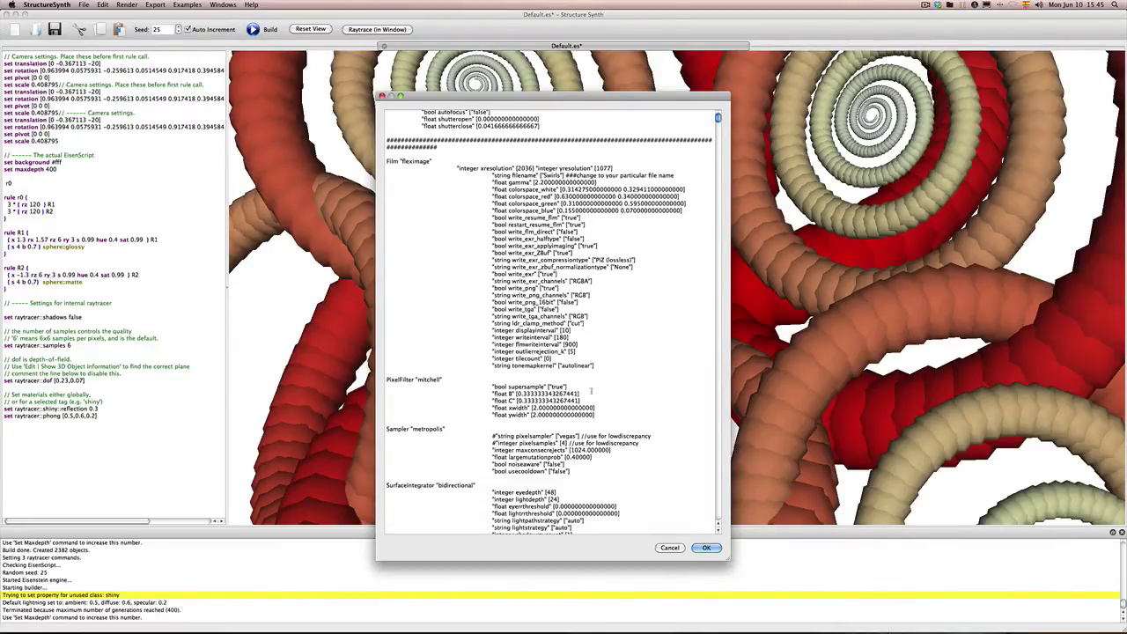
{"action": "scroll", "coordinate": [591, 391], "scroll_direction": "down", "scroll_amount": 6}
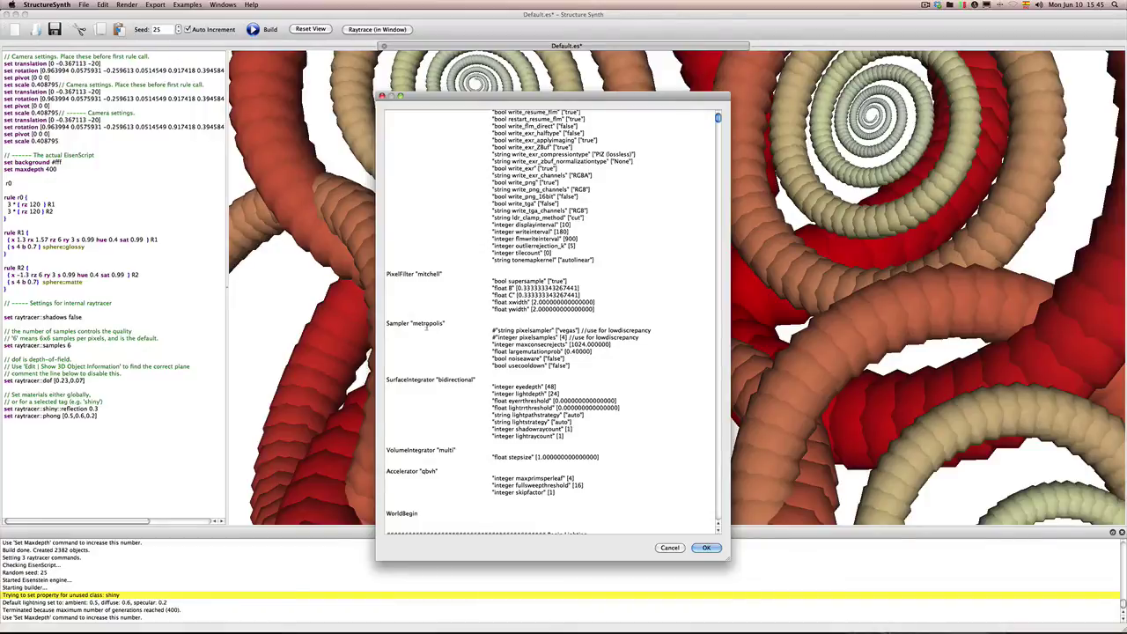
{"action": "scroll", "coordinate": [427, 327], "scroll_direction": "down", "scroll_amount": 2}
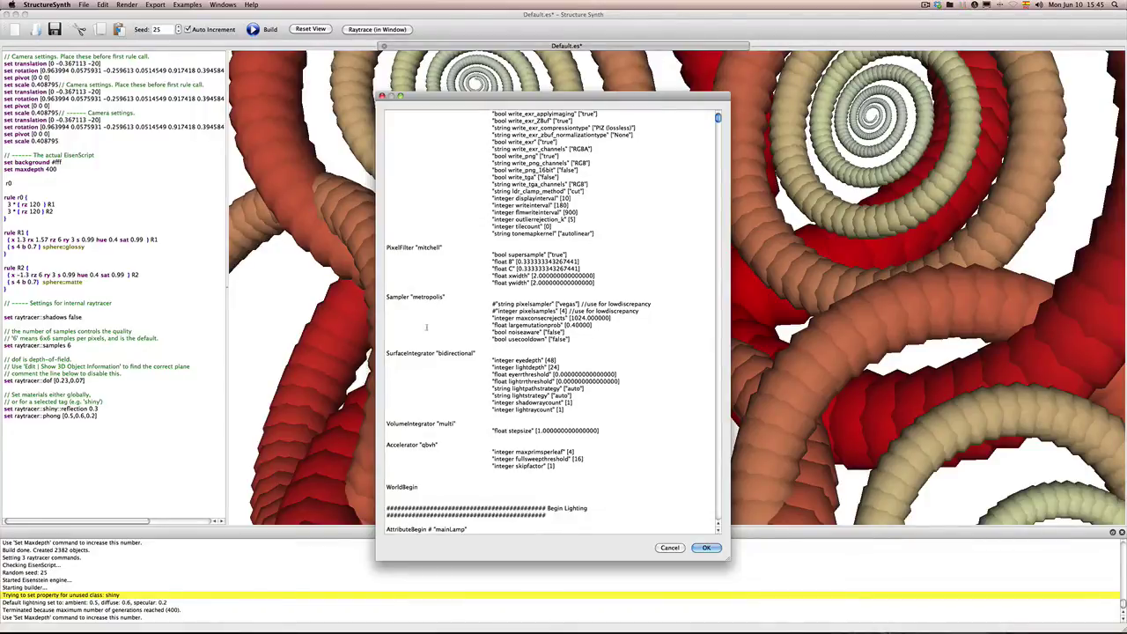
{"action": "scroll", "coordinate": [427, 327], "scroll_direction": "down", "scroll_amount": 10}
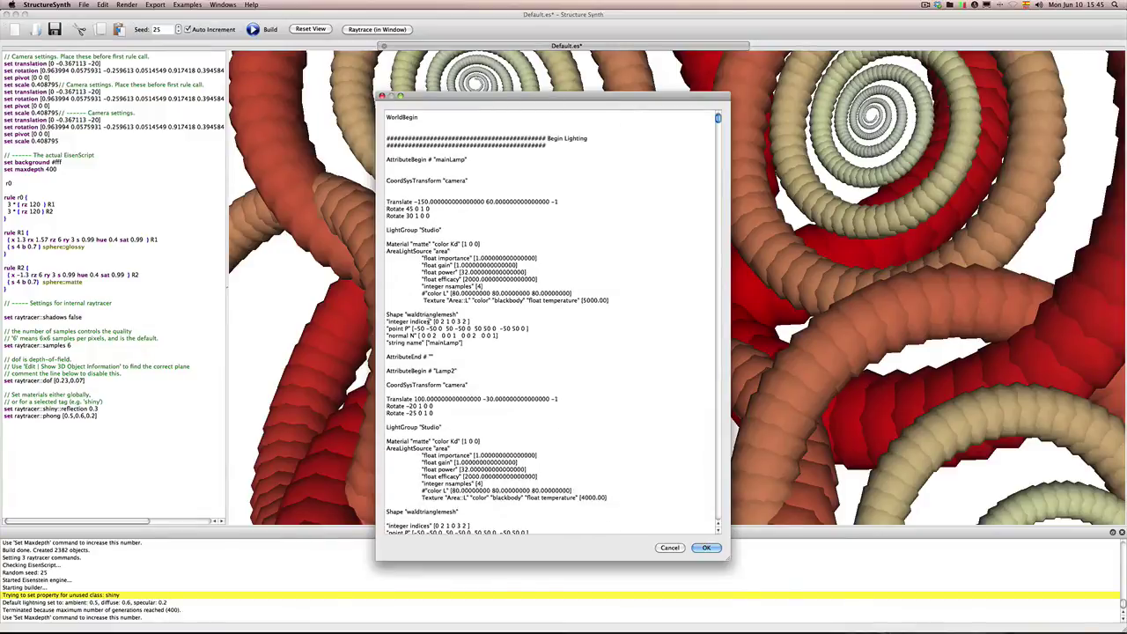
Step: Examine the Studio light group, highlighting the mainLamp and Lamp2 blocks in the lighting section
{"action": "scroll", "coordinate": [472, 199], "scroll_direction": "down", "scroll_amount": 2}
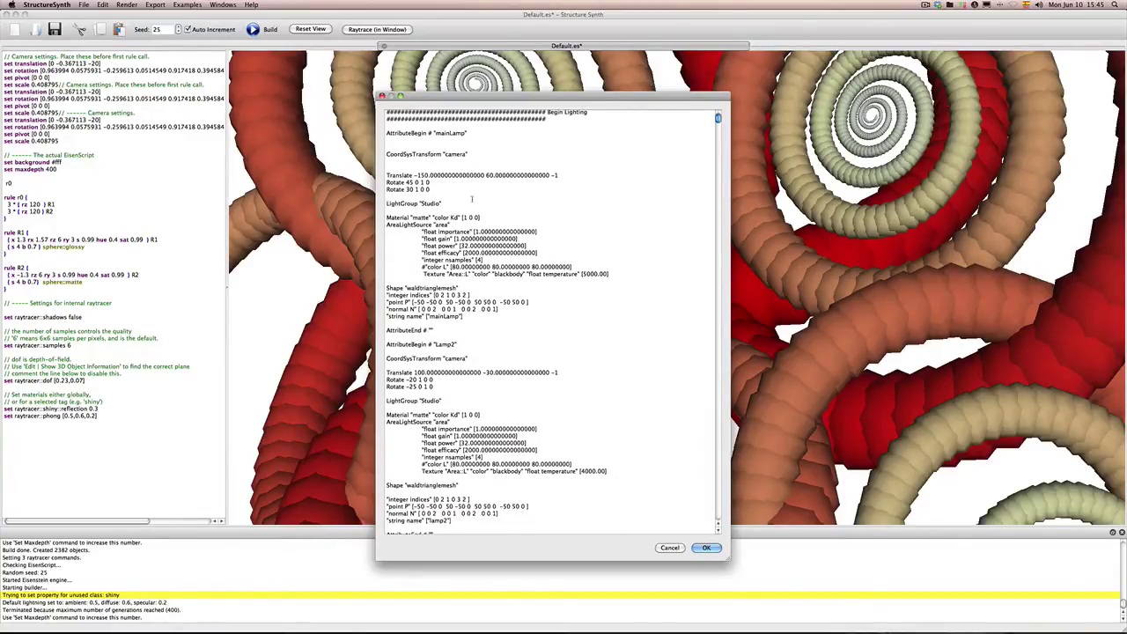
{"action": "scroll", "coordinate": [472, 199], "scroll_direction": "up", "scroll_amount": 2}
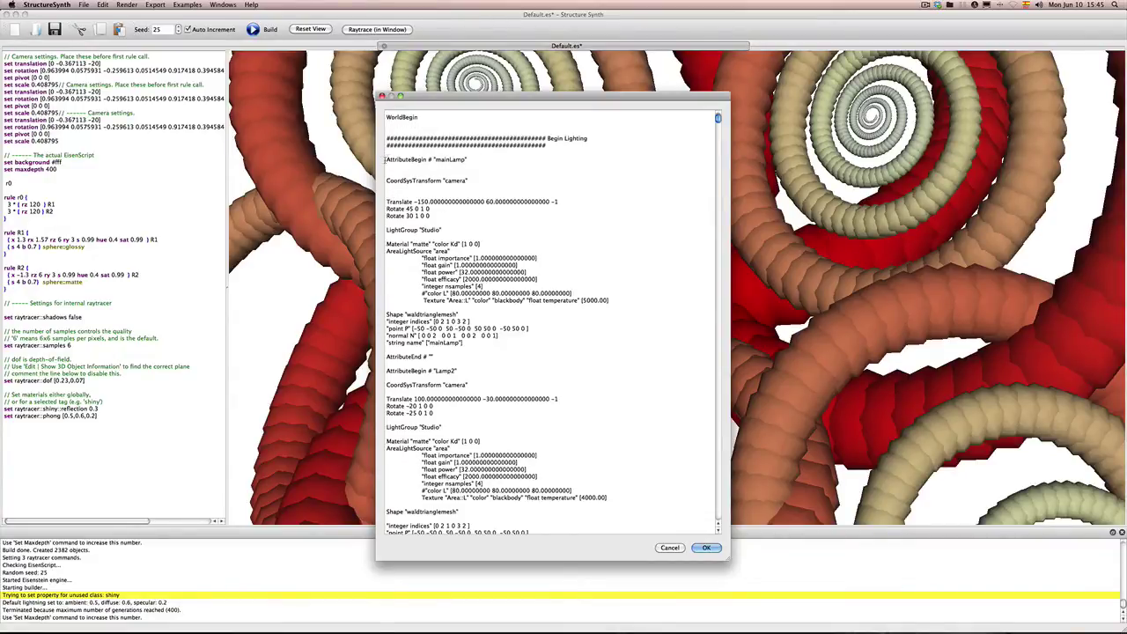
{"action": "left_click_drag", "start_coordinate": [385, 159], "coordinate": [474, 473]}
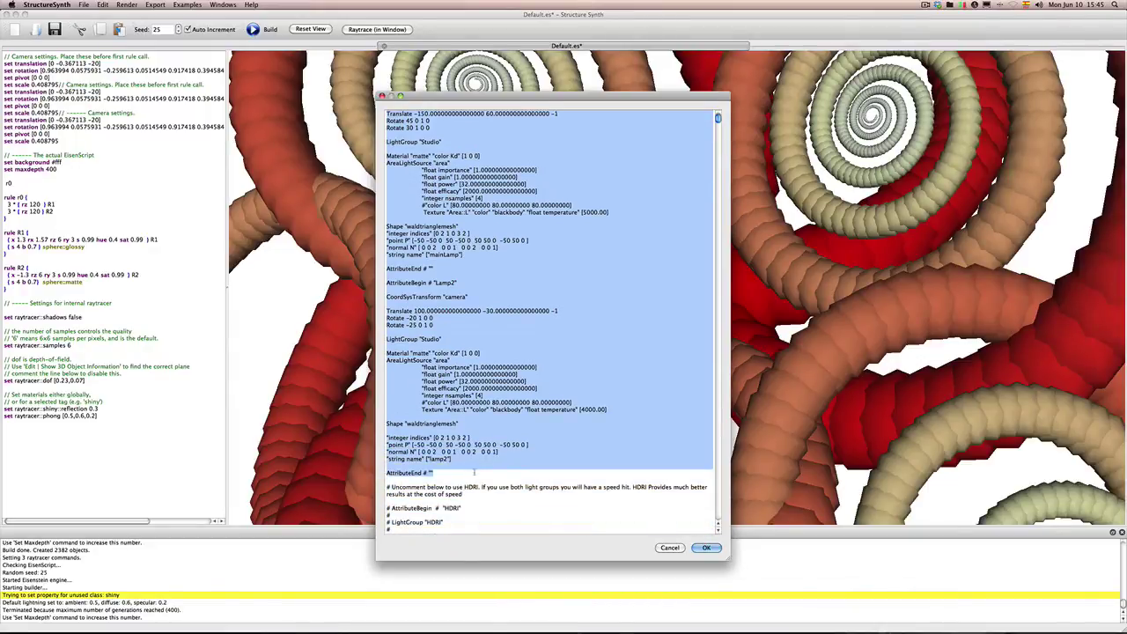
{"action": "scroll", "coordinate": [474, 472], "scroll_direction": "up", "scroll_amount": 2}
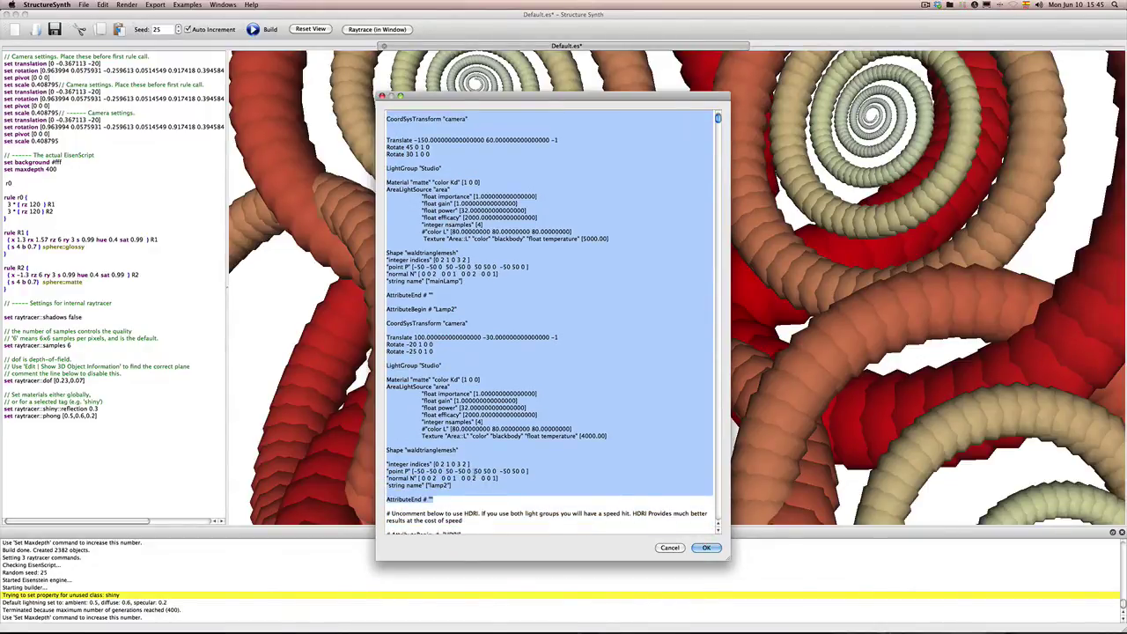
{"action": "scroll", "coordinate": [473, 473], "scroll_direction": "up", "scroll_amount": 2}
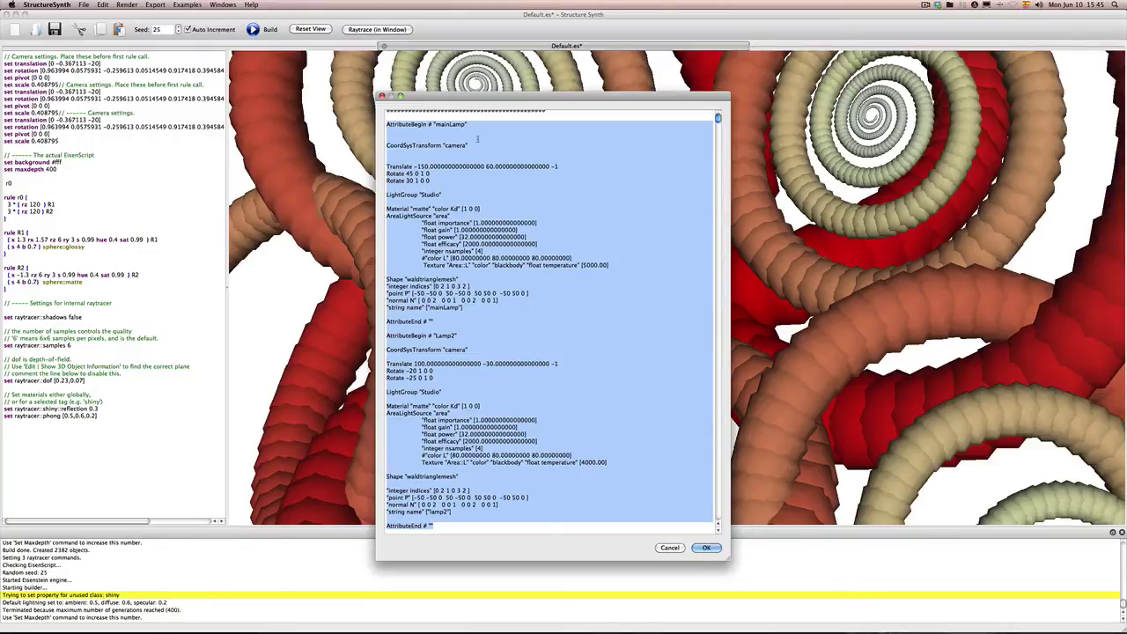
{"action": "scroll", "coordinate": [482, 185], "scroll_direction": "down", "scroll_amount": 5}
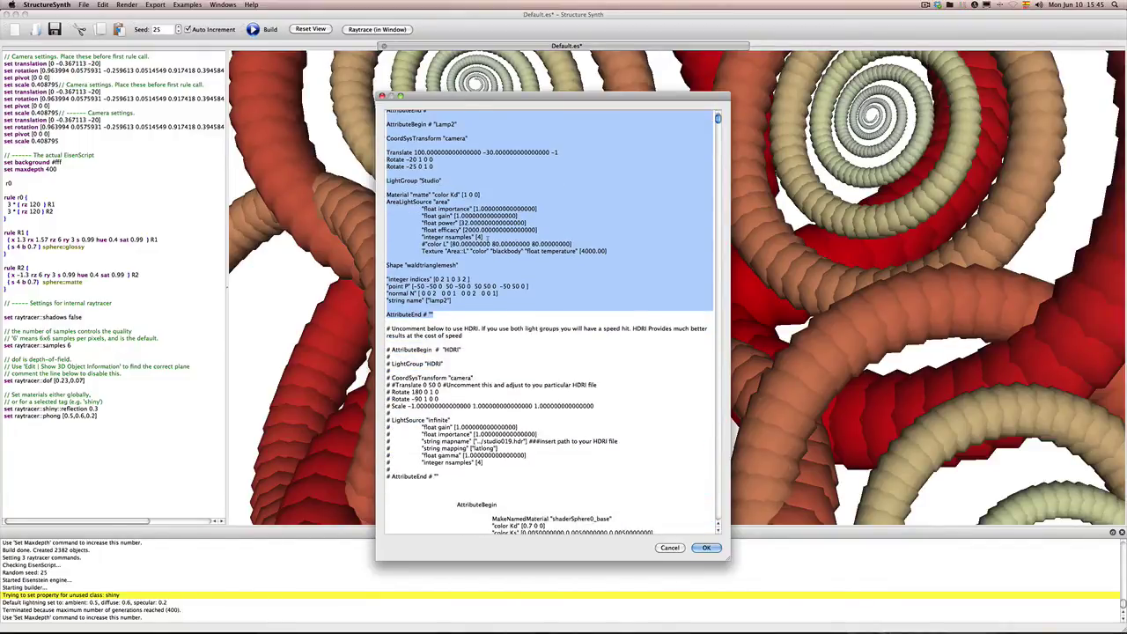
{"action": "scroll", "coordinate": [487, 237], "scroll_direction": "down", "scroll_amount": 1}
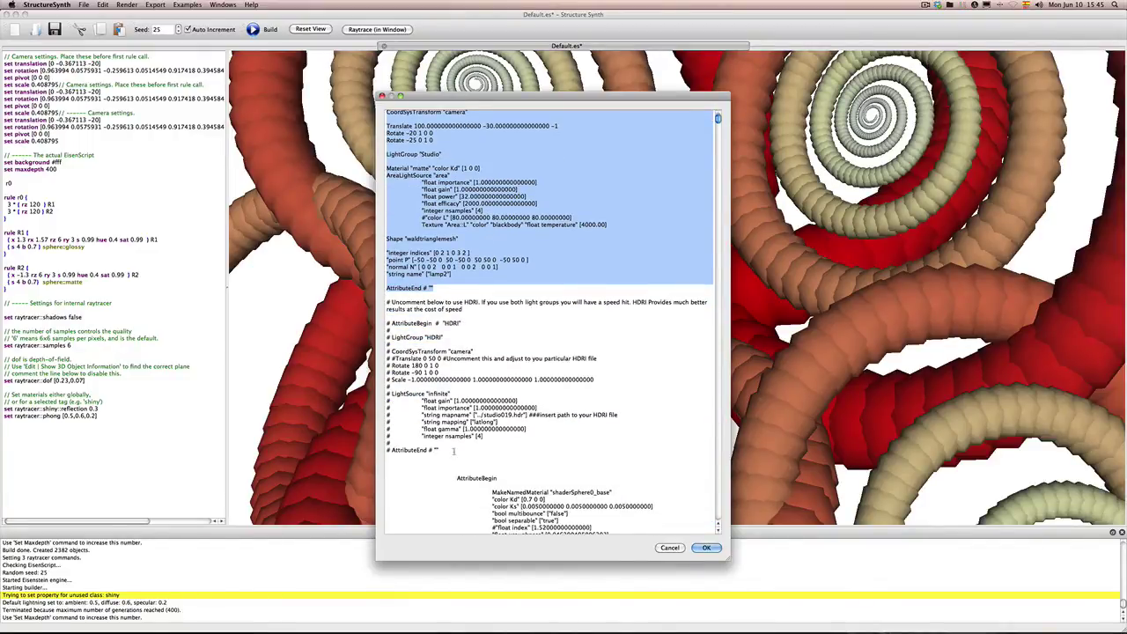
Step: Examine the commented-out HDRI light block and its map file path, and compare it with the Studio lamp blocks
{"action": "left_click_drag", "start_coordinate": [445, 451], "coordinate": [381, 327]}
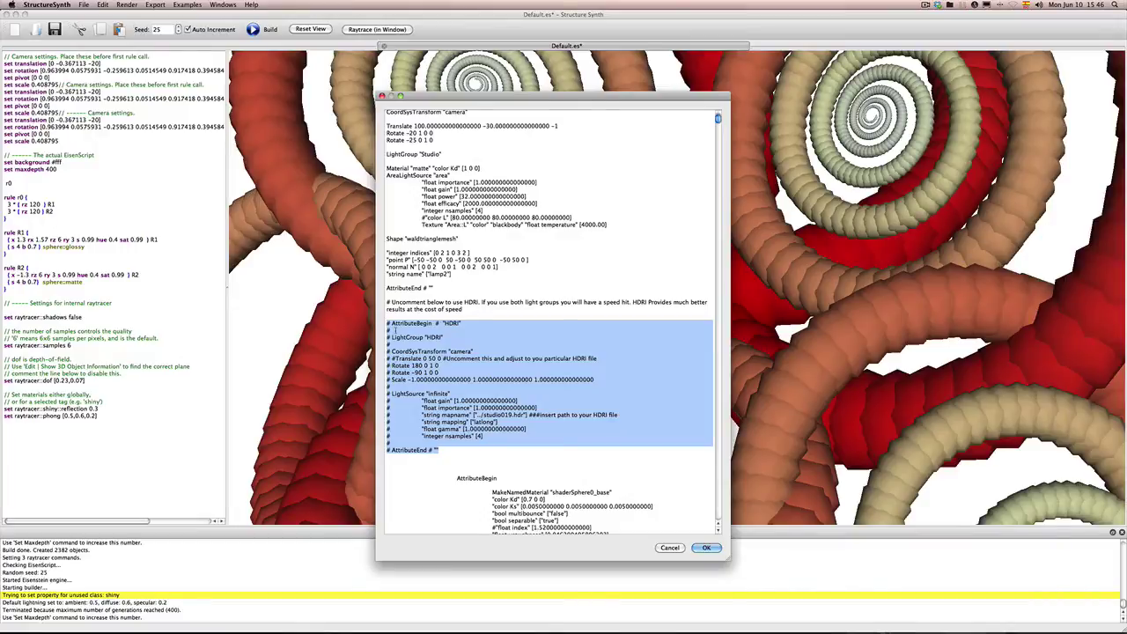
{"action": "left_click", "coordinate": [394, 329]}
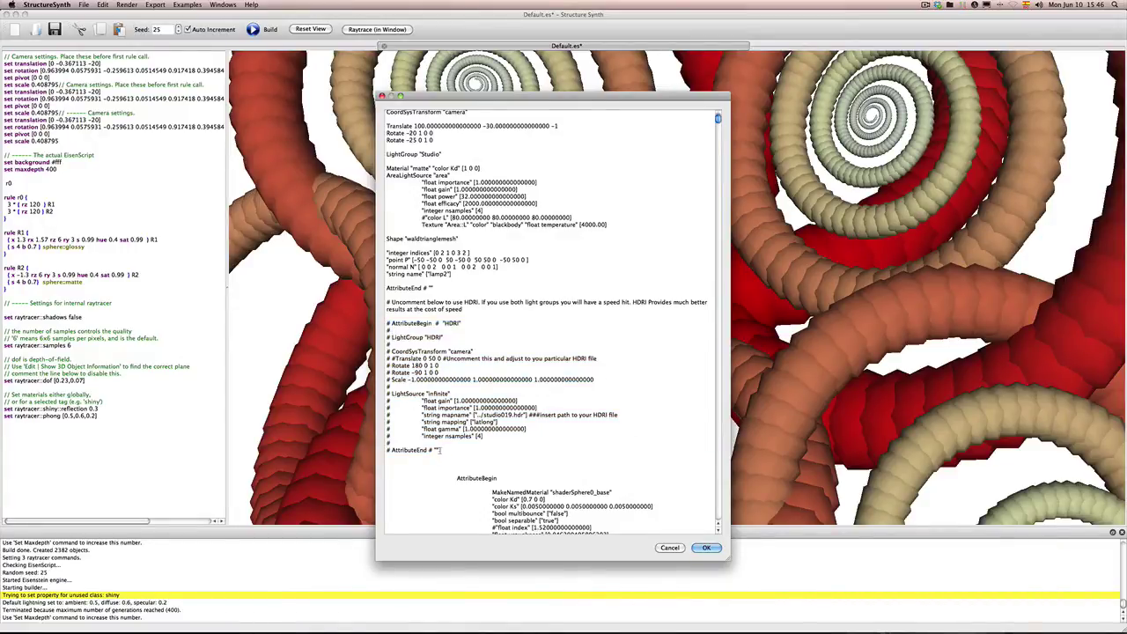
{"action": "left_click_drag", "start_coordinate": [440, 451], "coordinate": [386, 323]}
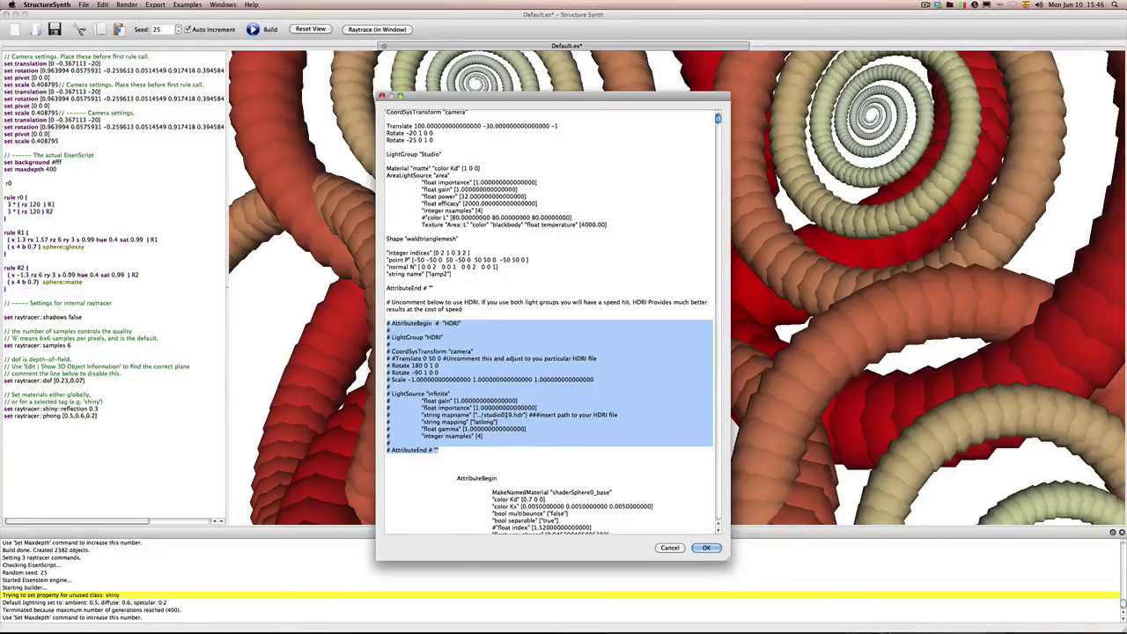
{"action": "left_click", "coordinate": [525, 414]}
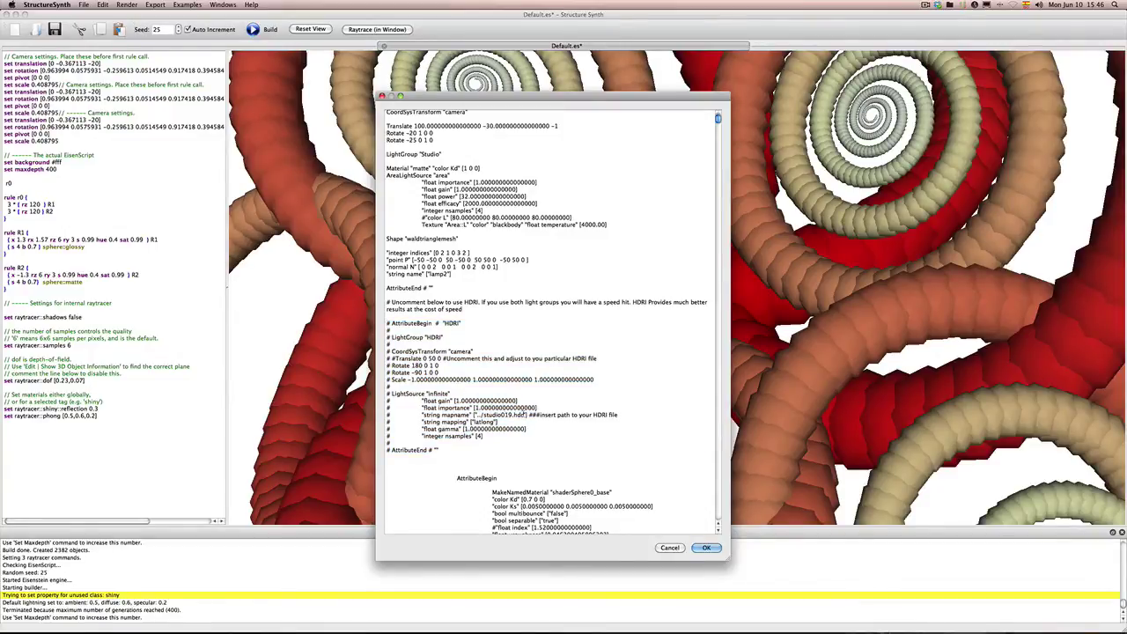
{"action": "left_click_drag", "start_coordinate": [526, 414], "coordinate": [484, 414]}
{"action": "left_click_drag", "start_coordinate": [436, 291], "coordinate": [387, 144]}
{"action": "scroll", "coordinate": [437, 278], "scroll_direction": "down", "scroll_amount": 3}
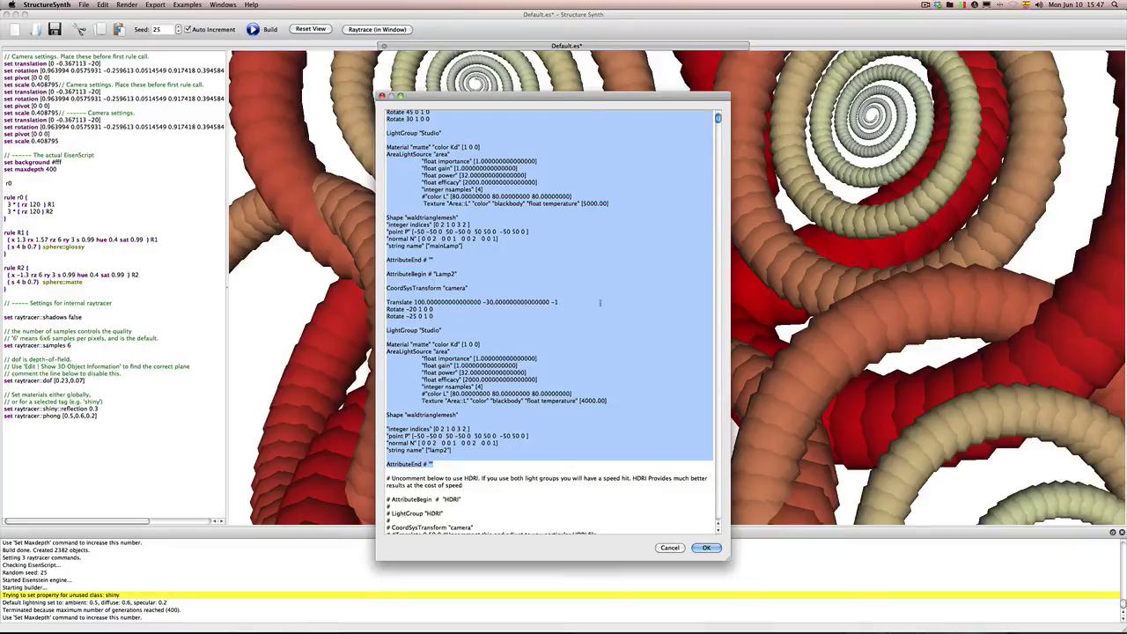
{"action": "scroll", "coordinate": [605, 302], "scroll_direction": "down", "scroll_amount": 5}
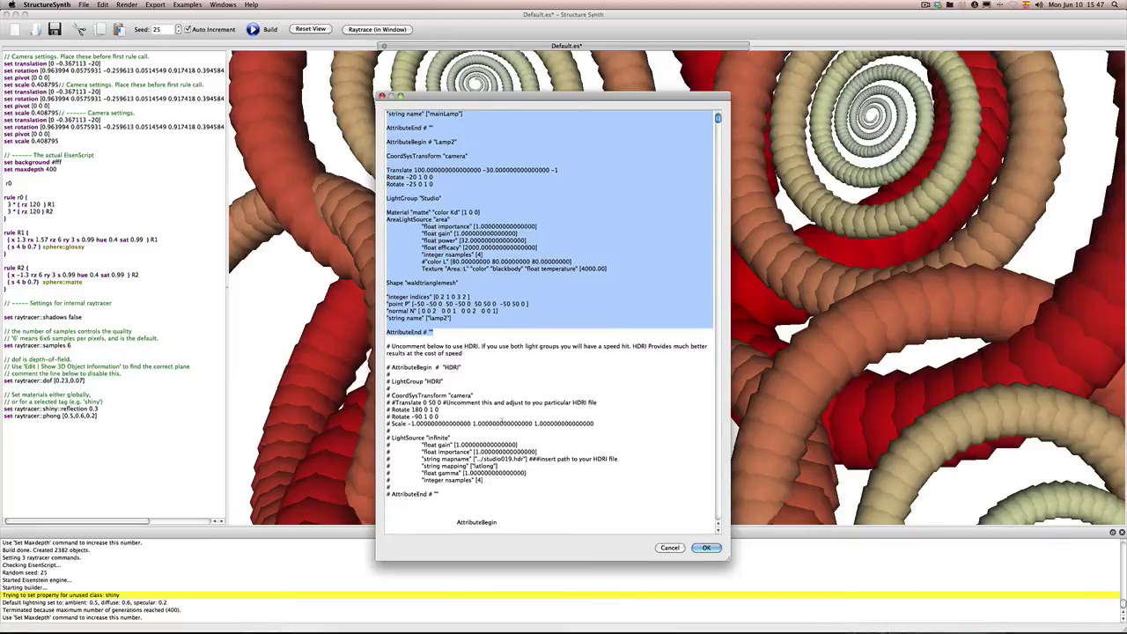
Step: Review the lighting, sampler and film sections of the edited output, and accept it to write the scene to swirls.lxs
{"action": "scroll", "coordinate": [413, 381], "scroll_direction": "down", "scroll_amount": 3}
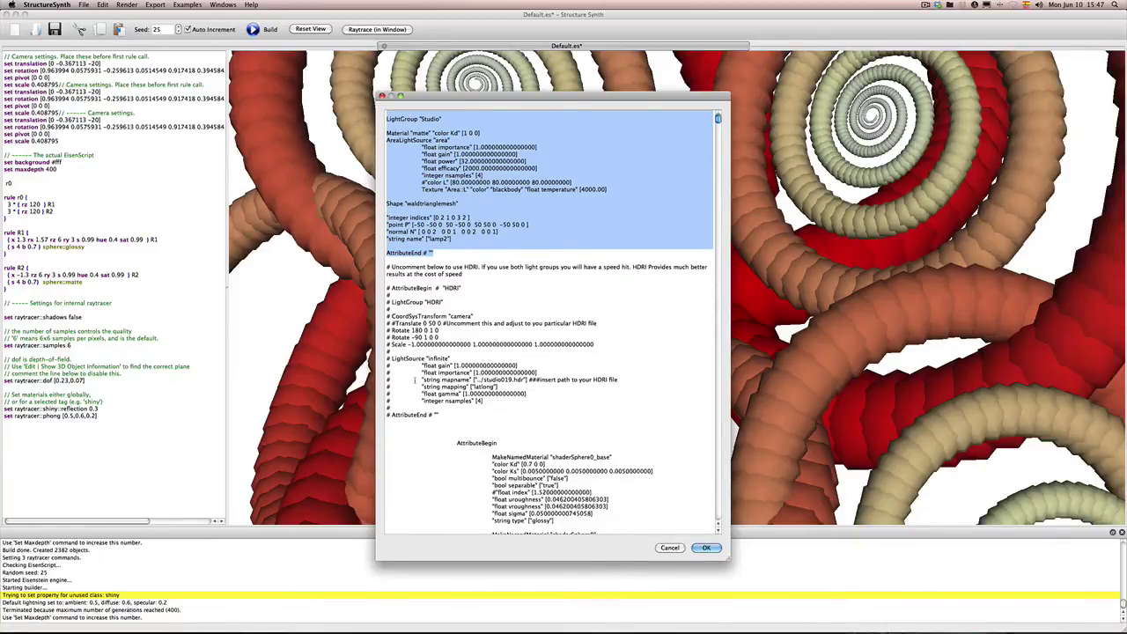
{"action": "scroll", "coordinate": [414, 381], "scroll_direction": "up", "scroll_amount": 5}
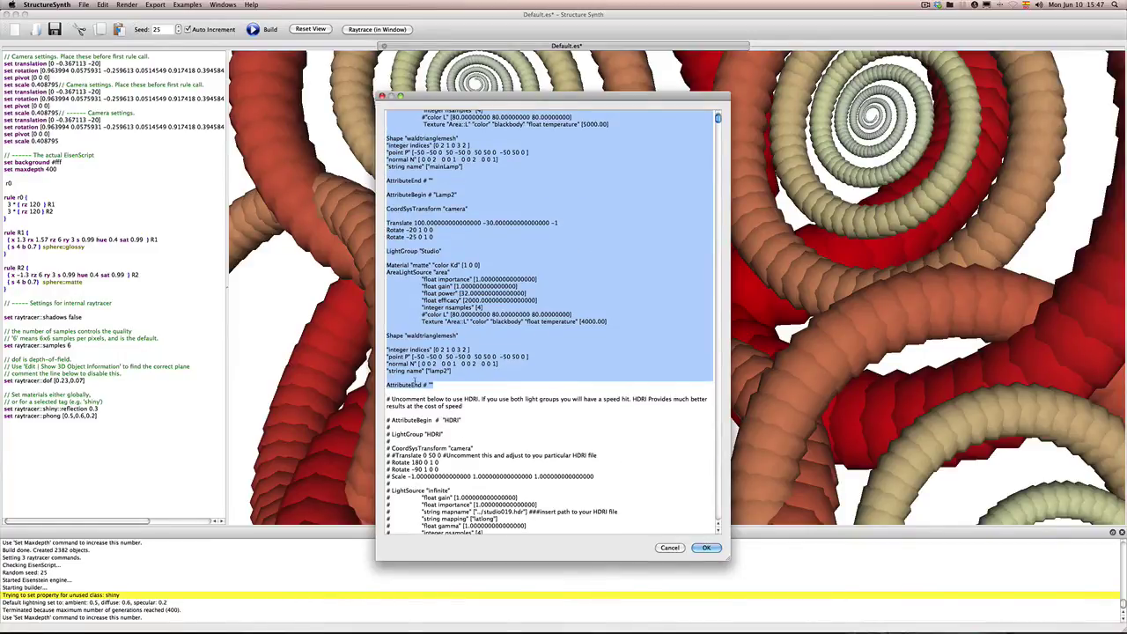
{"action": "scroll", "coordinate": [414, 381], "scroll_direction": "up", "scroll_amount": 6}
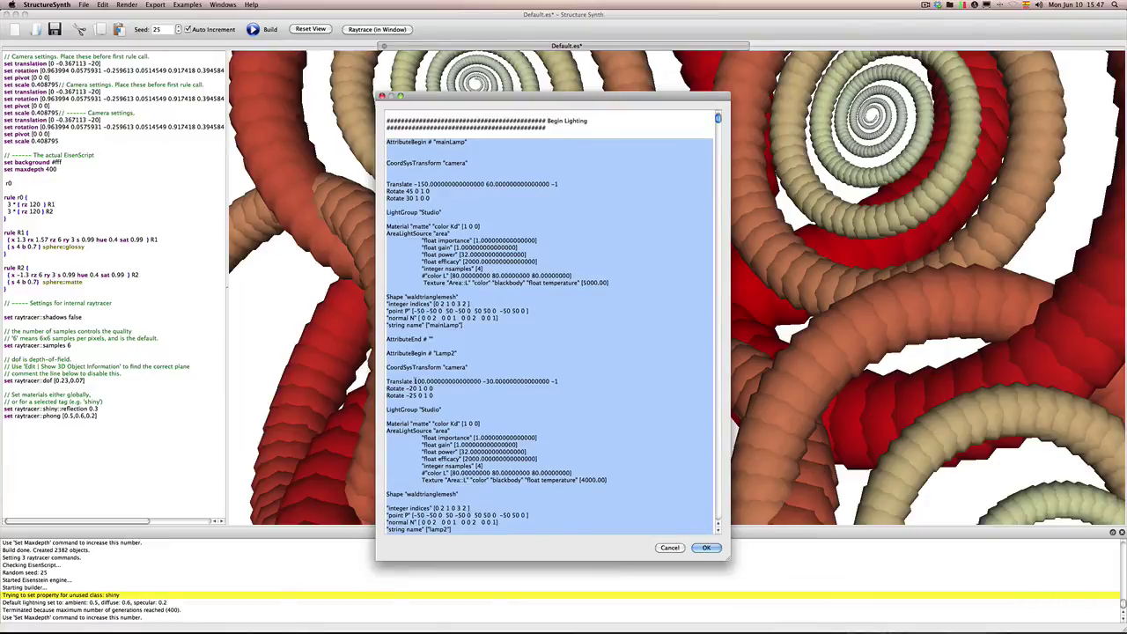
{"action": "scroll", "coordinate": [414, 381], "scroll_direction": "up", "scroll_amount": 8}
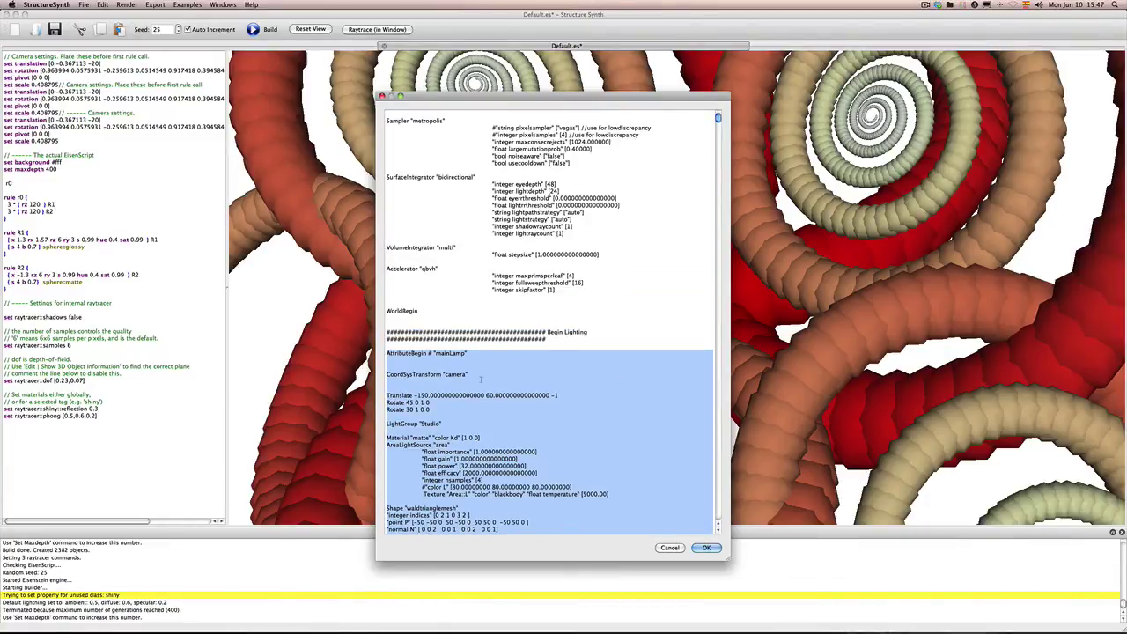
{"action": "scroll", "coordinate": [480, 379], "scroll_direction": "up", "scroll_amount": 9}
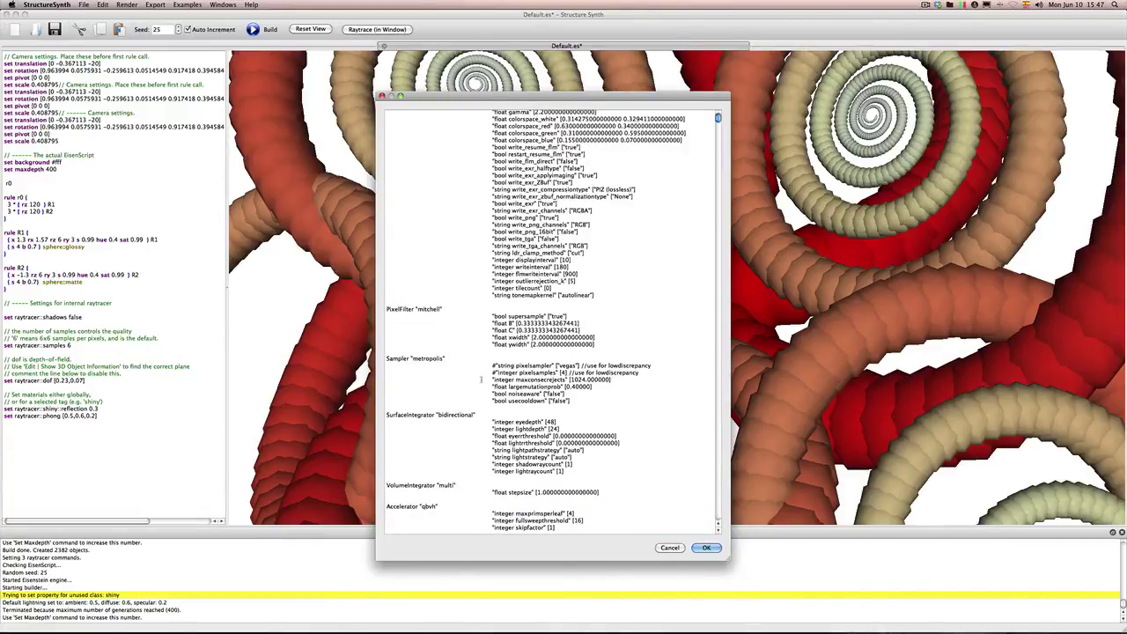
{"action": "left_click", "coordinate": [704, 548]}
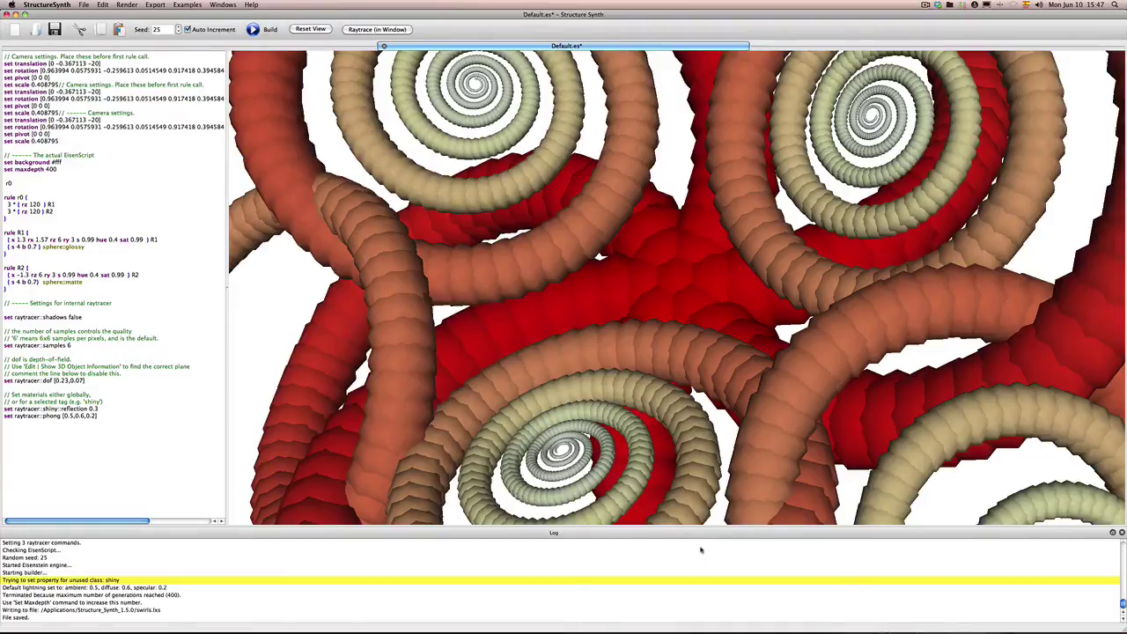
Step: Switch to Finder, open swirls.lxs from the Structure_Synth_1.5.0 folder in LuxRender to start rendering, and reposition the render window
{"action": "mouse_move", "coordinate": [114, 626]}
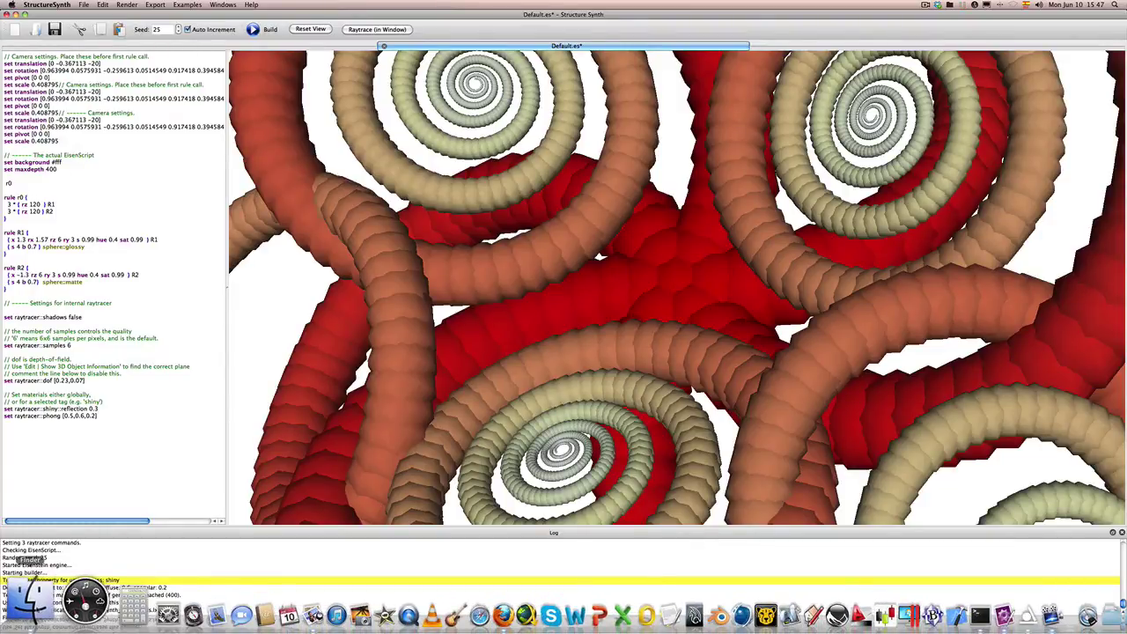
{"action": "left_click", "coordinate": [33, 599]}
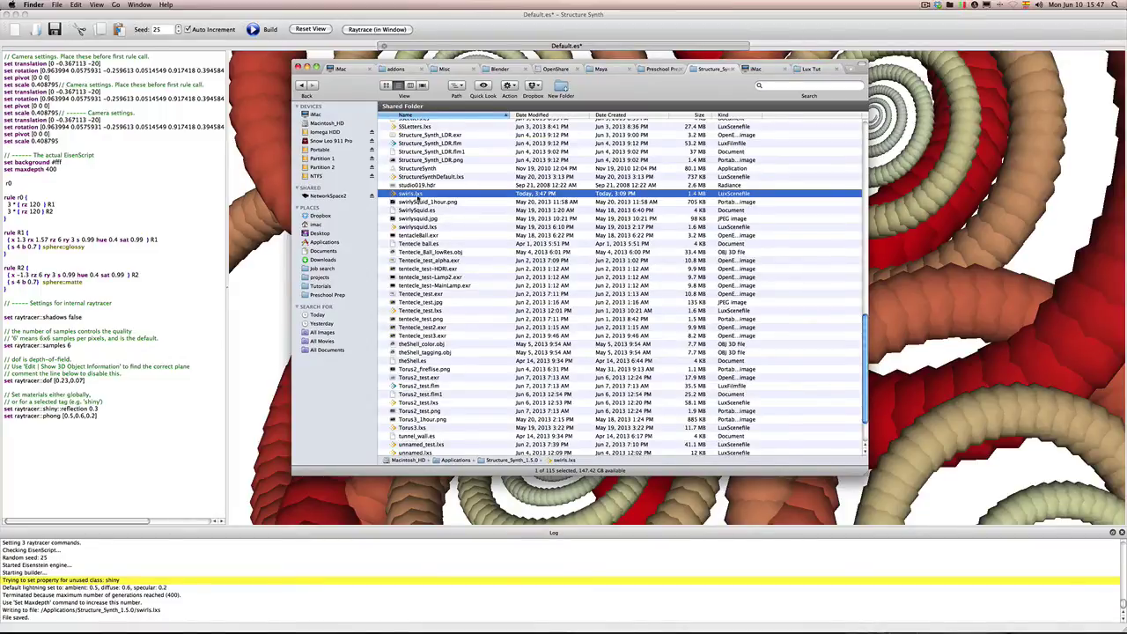
{"action": "double_click", "coordinate": [397, 195]}
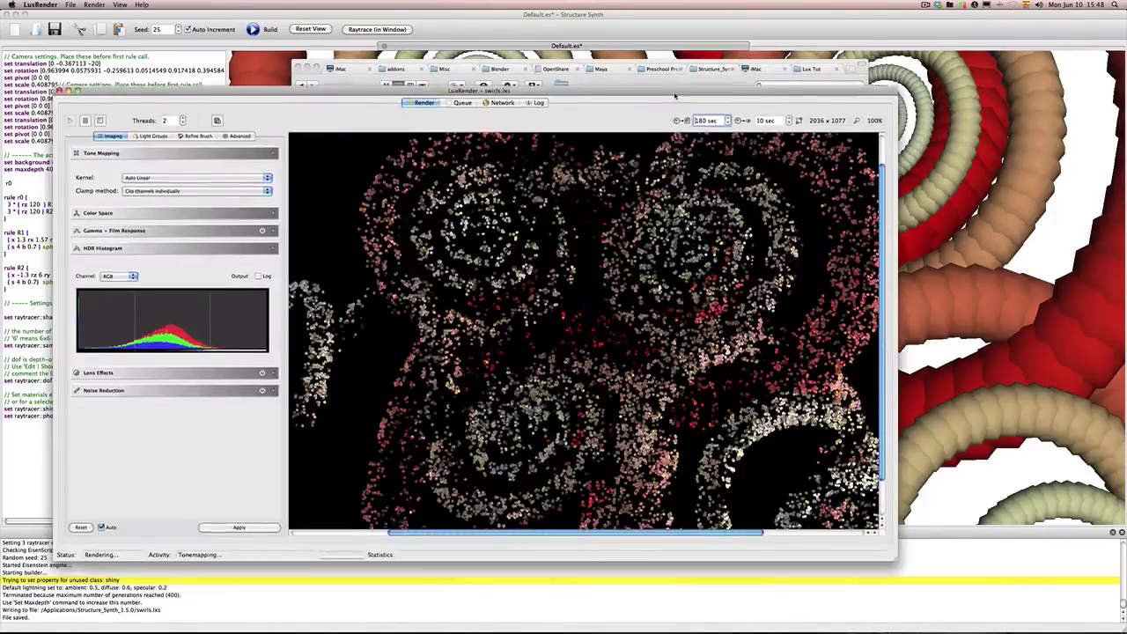
{"action": "left_click_drag", "start_coordinate": [676, 94], "coordinate": [723, 49]}
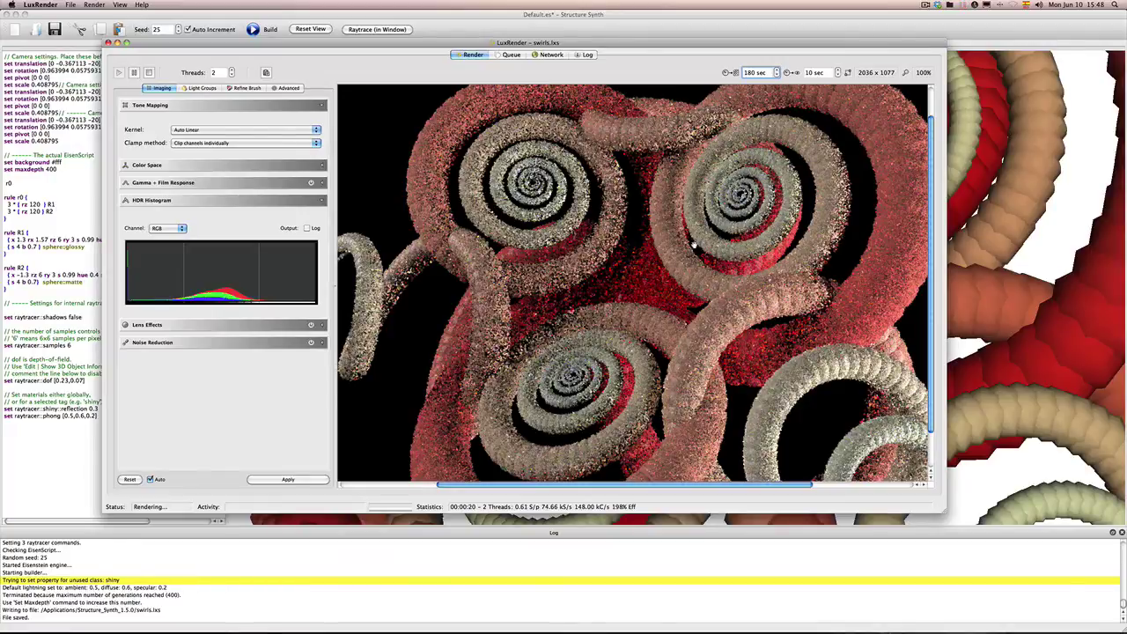
Step: Show the light group settings and toggle the Studio light group off and back on to compare its effect on the render
{"action": "left_click", "coordinate": [197, 89]}
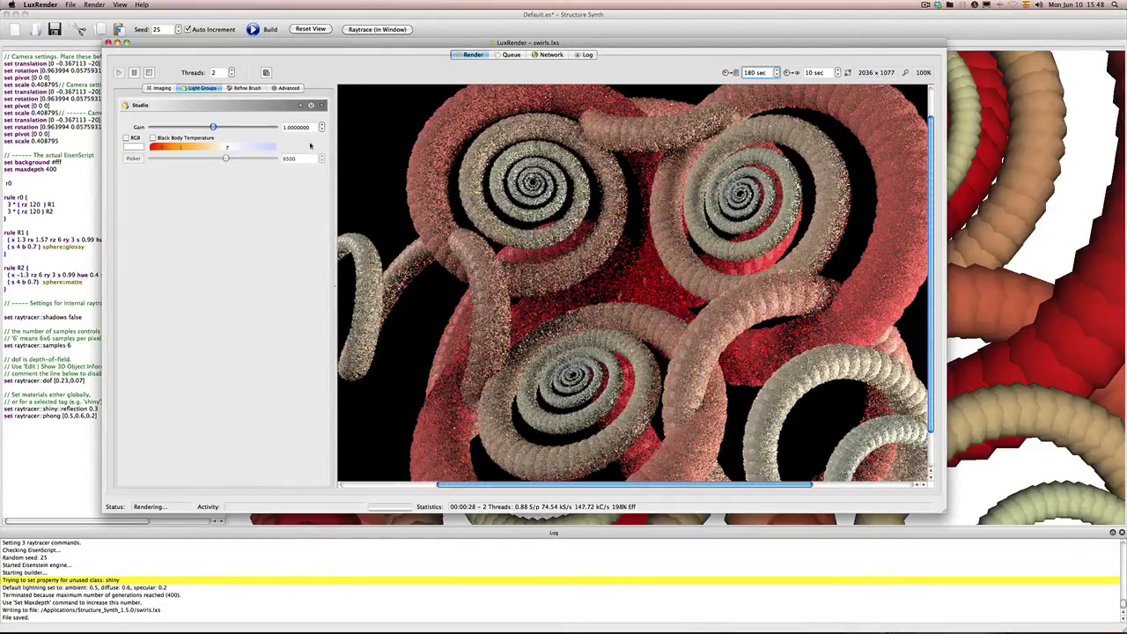
{"action": "left_click", "coordinate": [311, 105]}
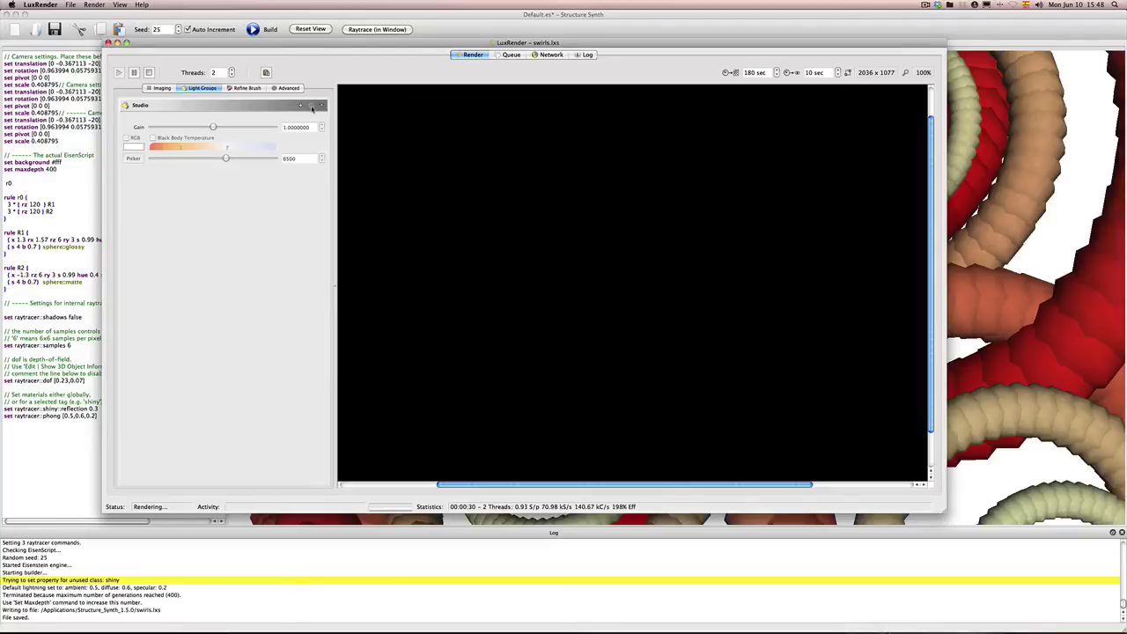
{"action": "left_click", "coordinate": [310, 105]}
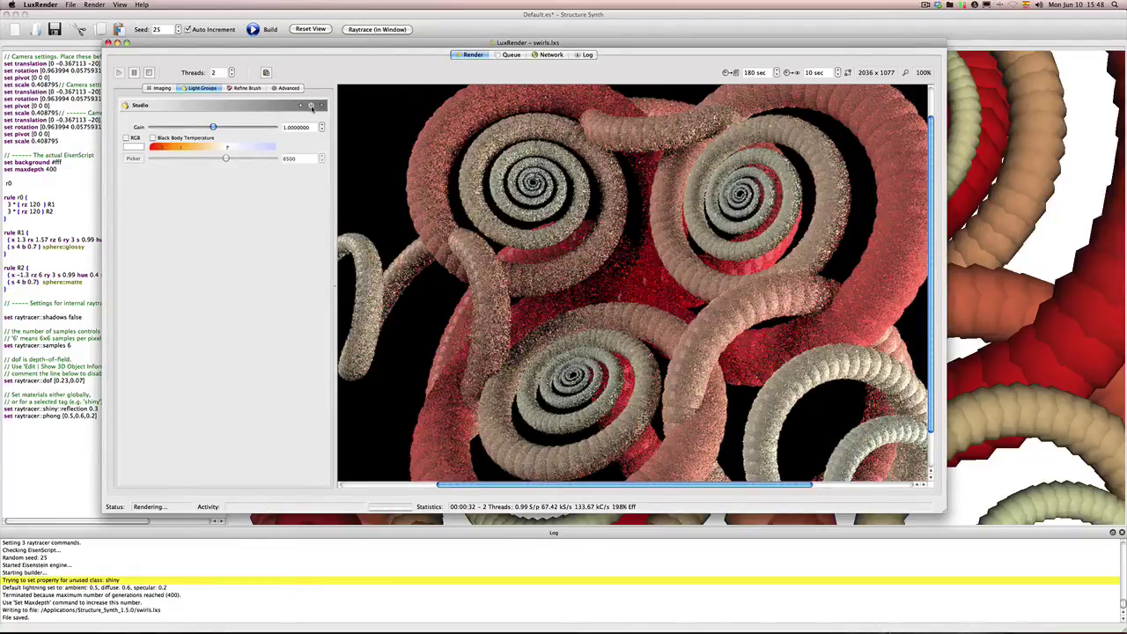